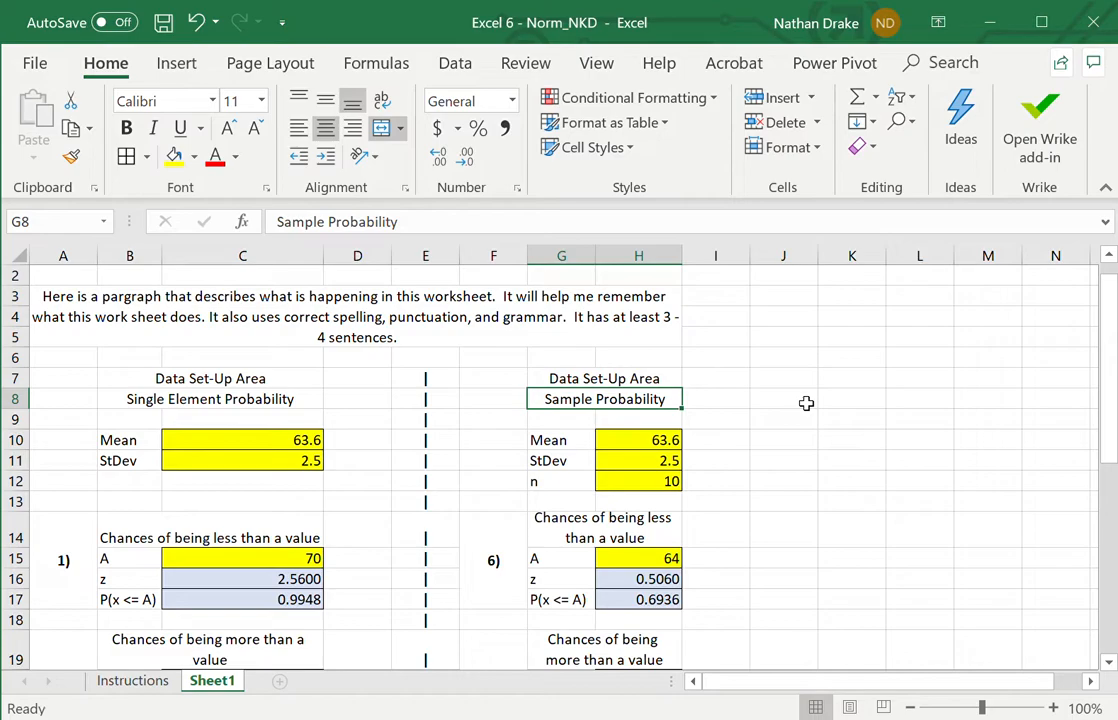
- Examine the Sample Probability set-up values for mean, standard deviation and sample size n in H10:H12
{"action": "key", "text": "Down"}
{"action": "key", "text": "Down"}
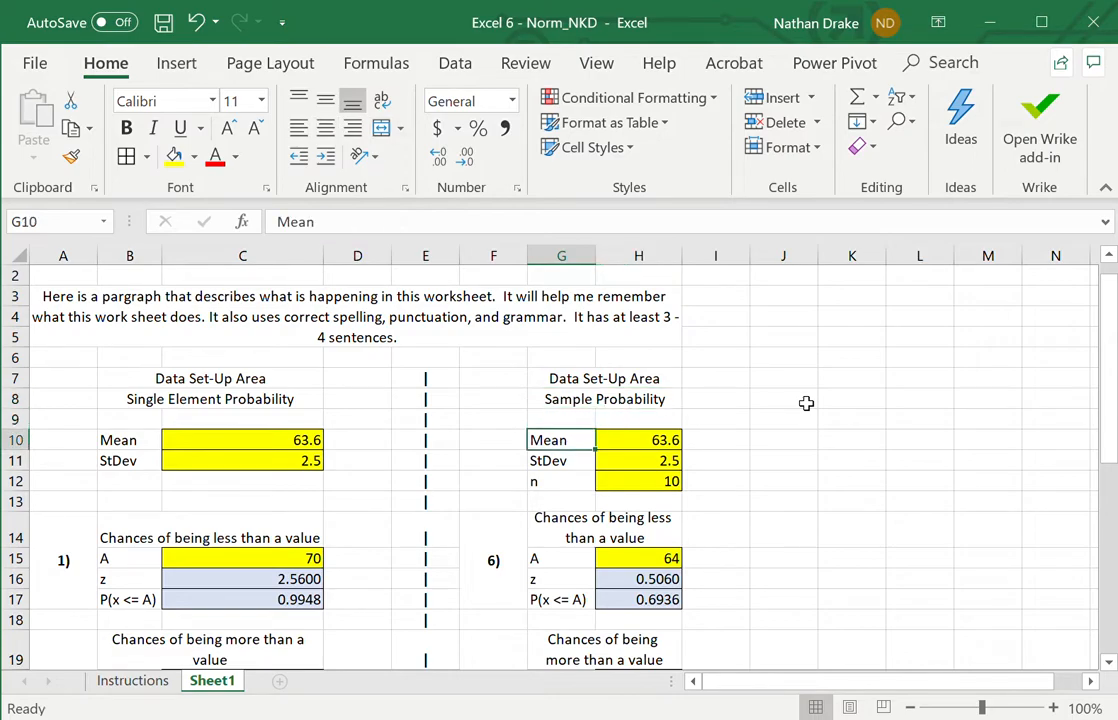
{"action": "key", "text": "Right"}
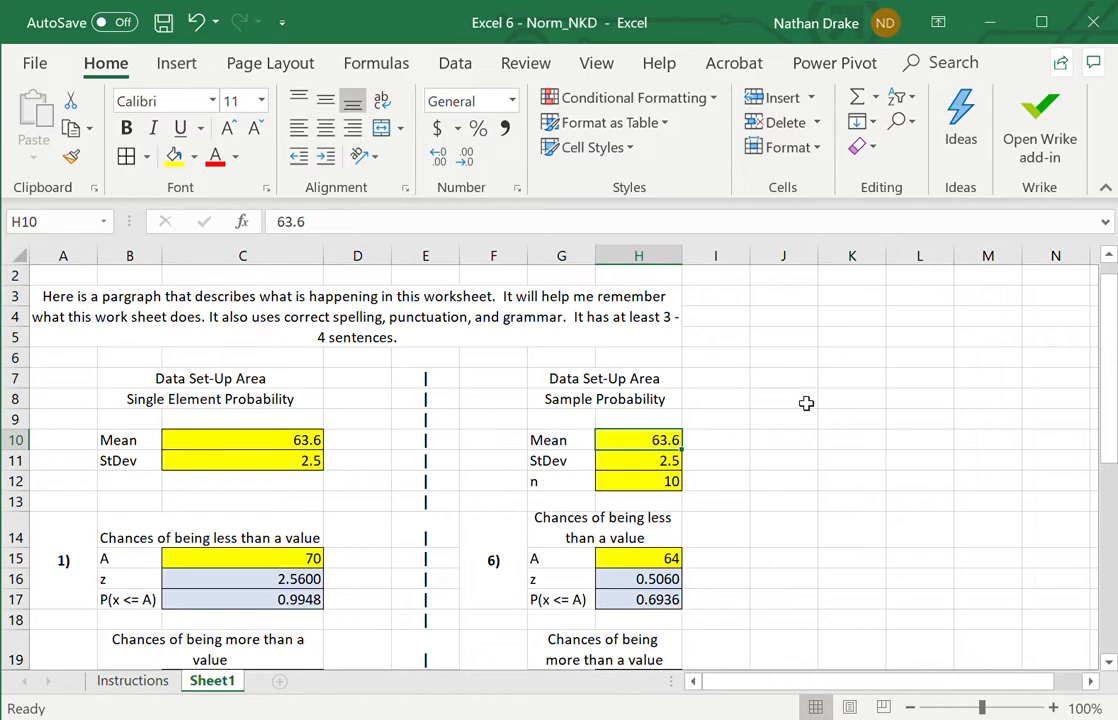
{"action": "key", "text": "Left"}
{"action": "key", "text": "Down"}
{"action": "key", "text": "Right"}
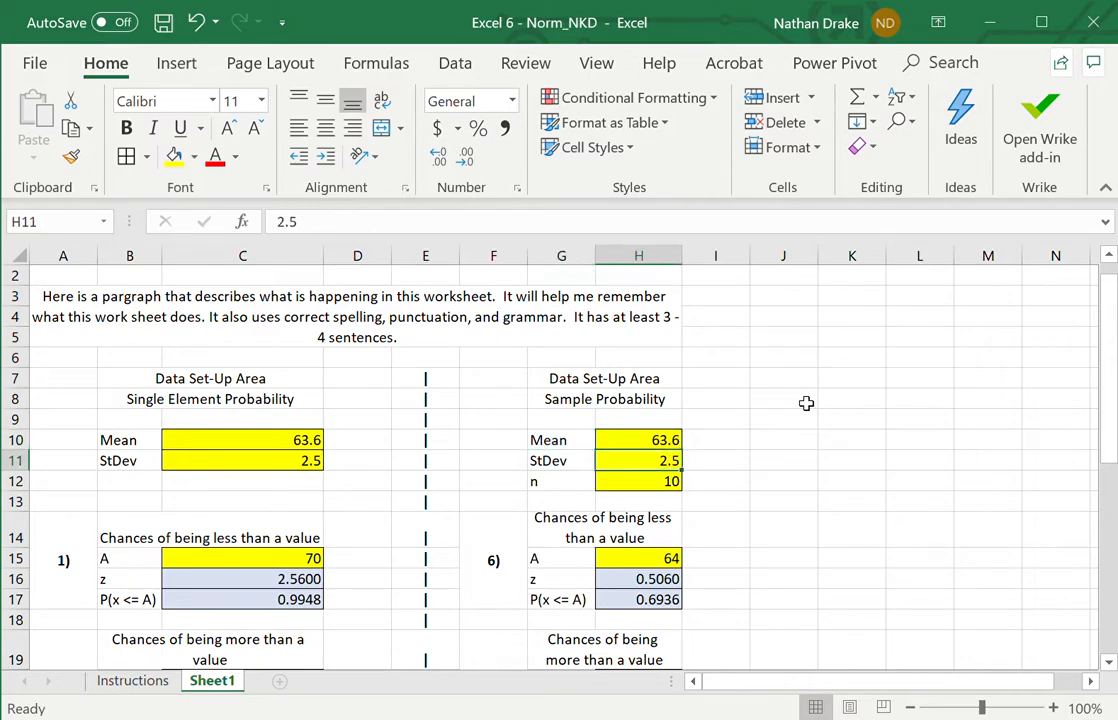
{"action": "key", "text": "Left"}
{"action": "key", "text": "Down"}
{"action": "key", "text": "Right"}
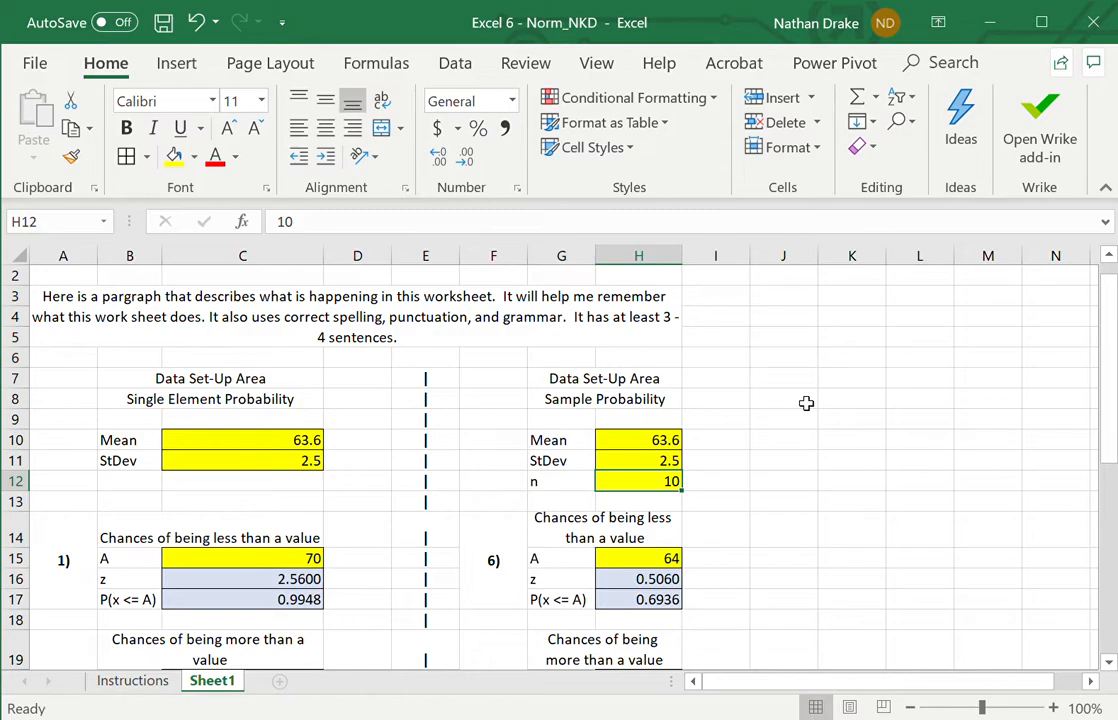
{"action": "key", "text": "Left"}
{"action": "key", "text": "Right"}
{"action": "key", "text": "Up"}
{"action": "key", "text": "Up"}
{"action": "key", "text": "Down"}
{"action": "key", "text": "Down"}
{"action": "key", "text": "Up"}
{"action": "key", "text": "Up"}
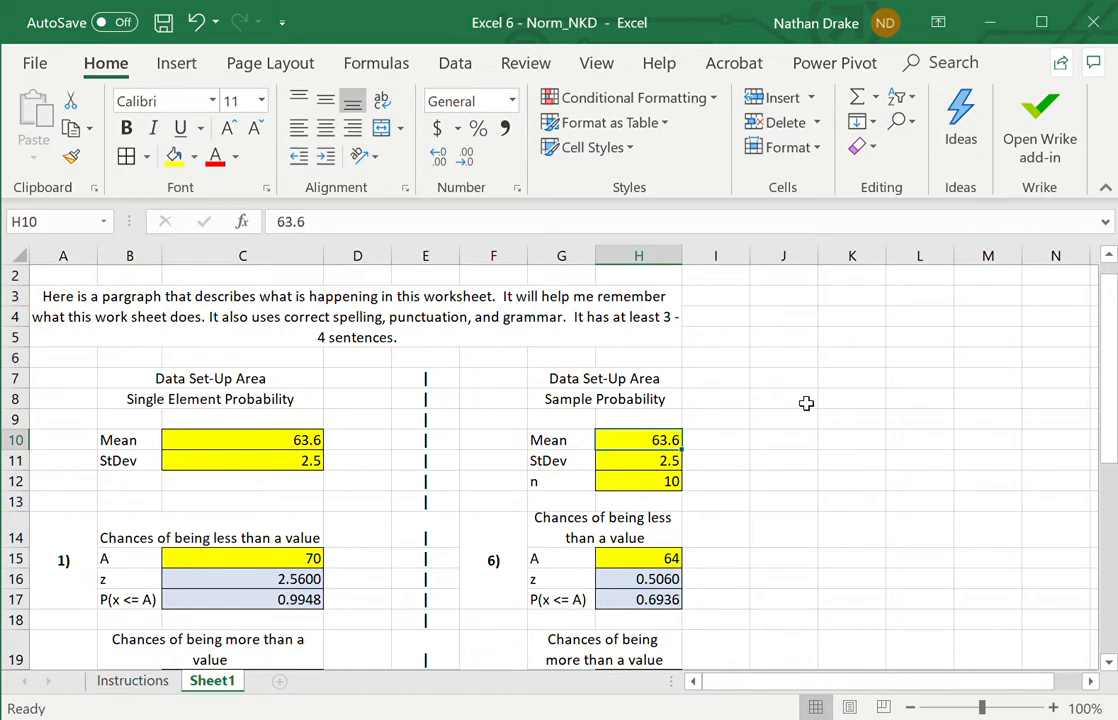
{"action": "key", "text": "Down"}
{"action": "key", "text": "Down"}
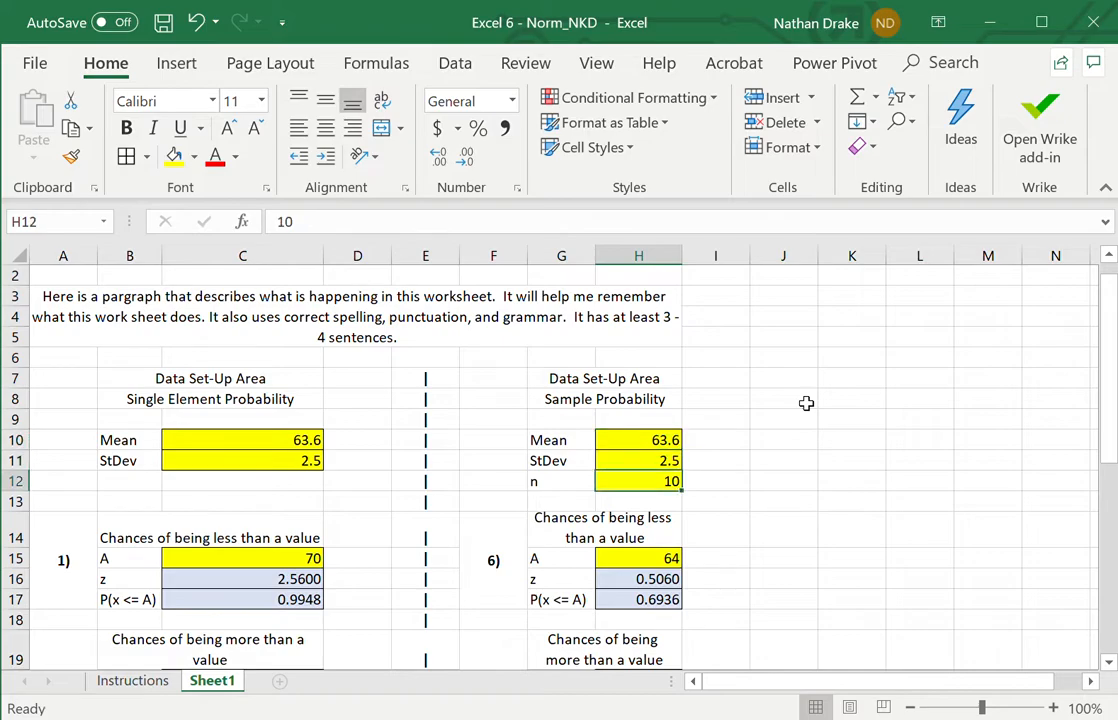
- Check the sample block for being less than a value, covering A, z and P(x <= A) in H15:H17
{"action": "key", "text": "Down"}
{"action": "key", "text": "Down"}
{"action": "key", "text": "Down"}
{"action": "key", "text": "Down"}
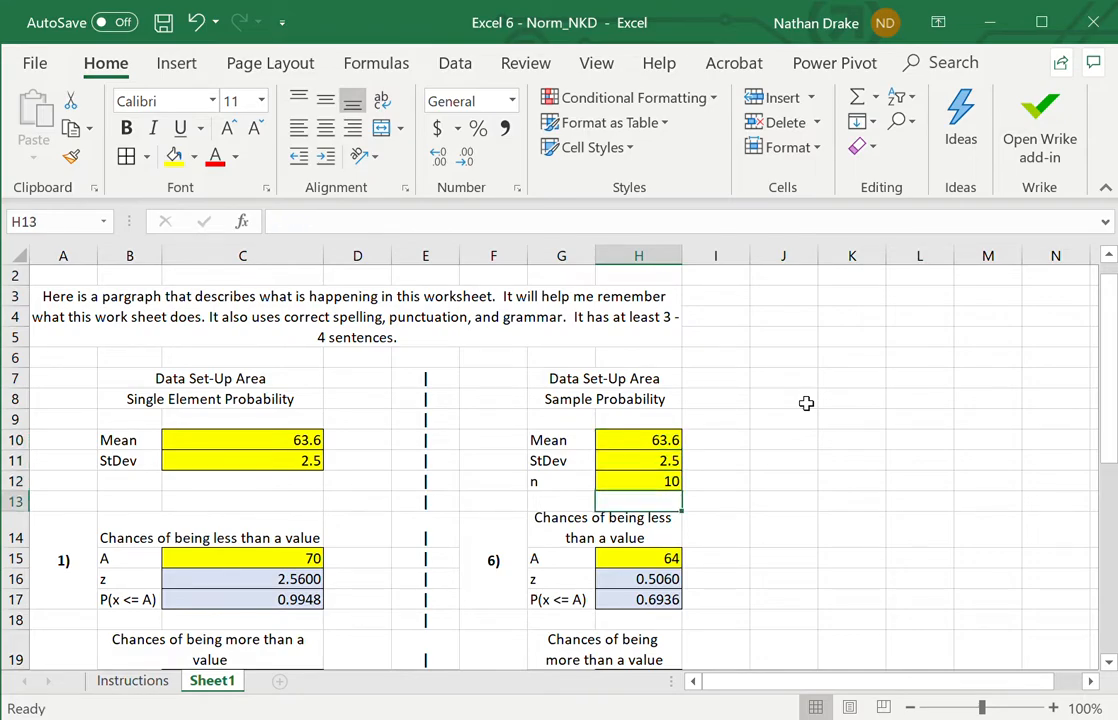
{"action": "key", "text": "Down"}
{"action": "key", "text": "Down"}
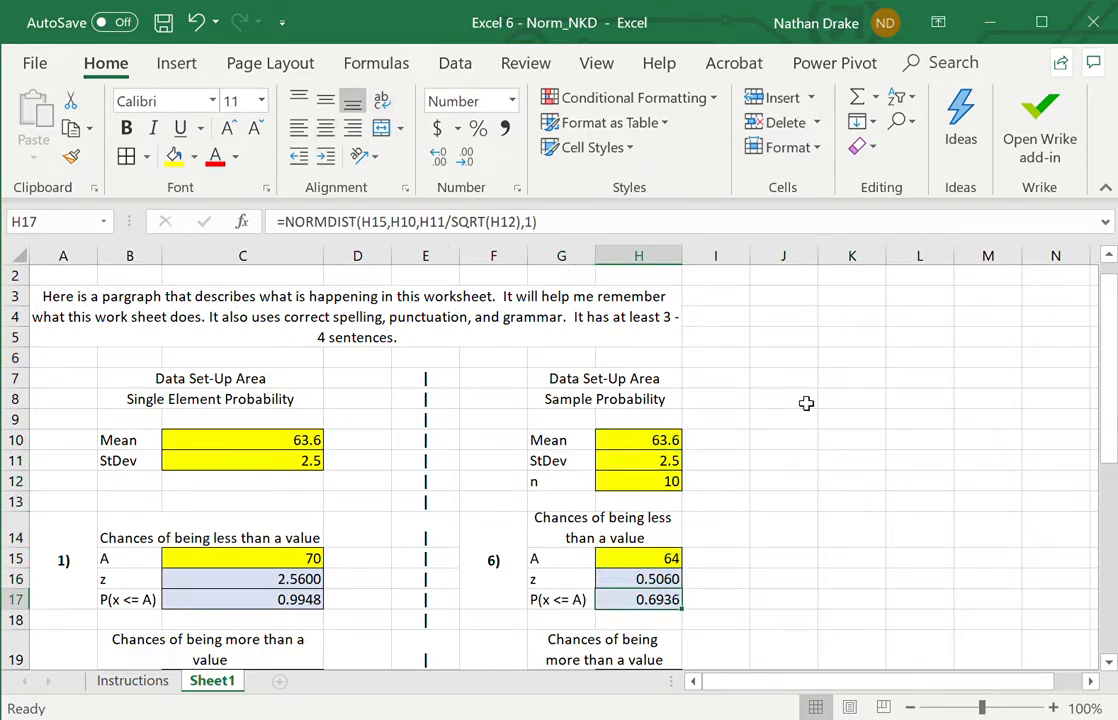
{"action": "key", "text": "Up"}
{"action": "key", "text": "Up"}
{"action": "key", "text": "Right"}
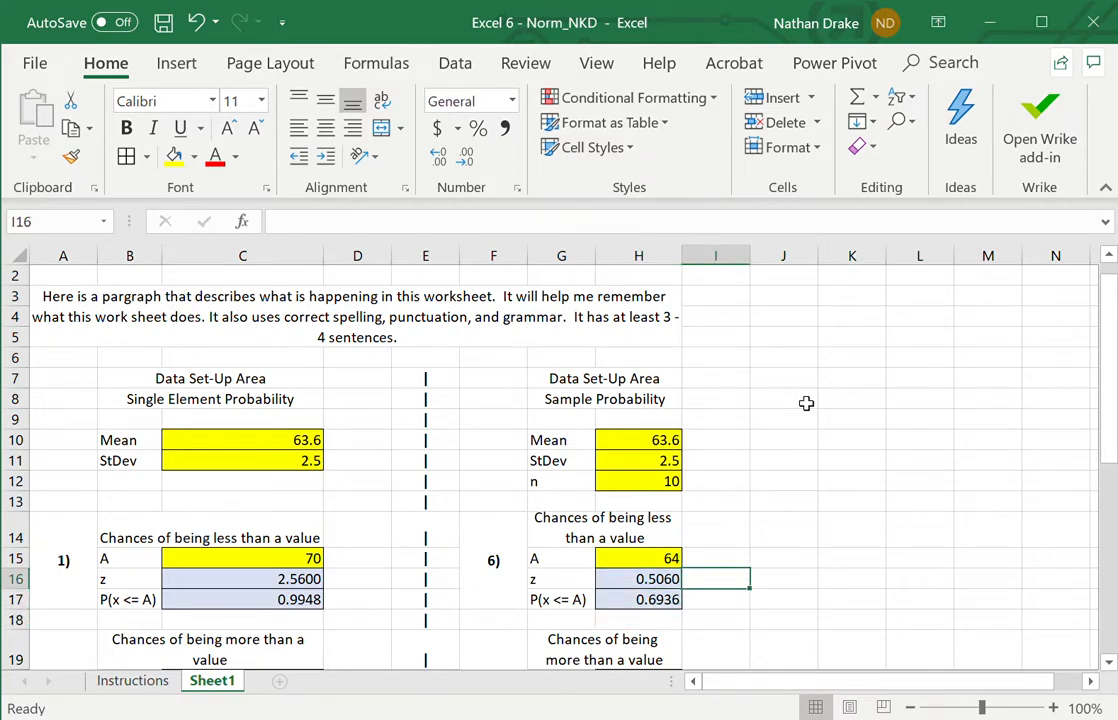
- Set the sample size n in H12 to 20
{"action": "key", "text": "Up"}
{"action": "key", "text": "Up"}
{"action": "key", "text": "Up"}
{"action": "key", "text": "Up"}
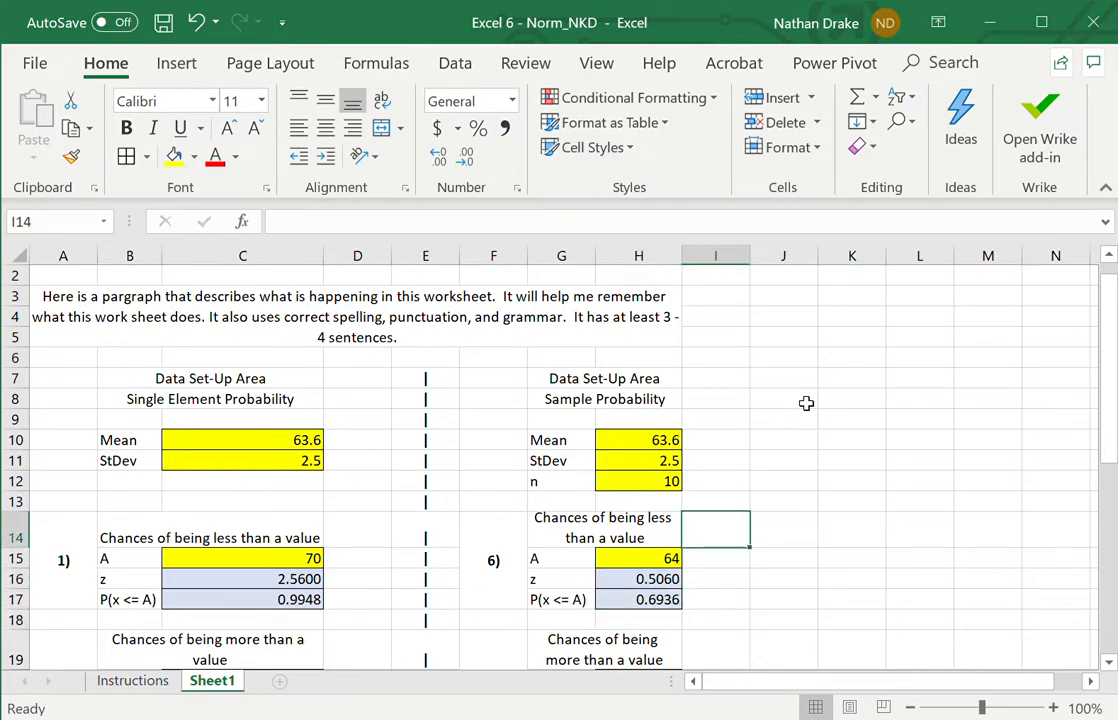
{"action": "key", "text": "Left"}
{"action": "type", "text": "20"}
{"action": "key", "text": "Return"}
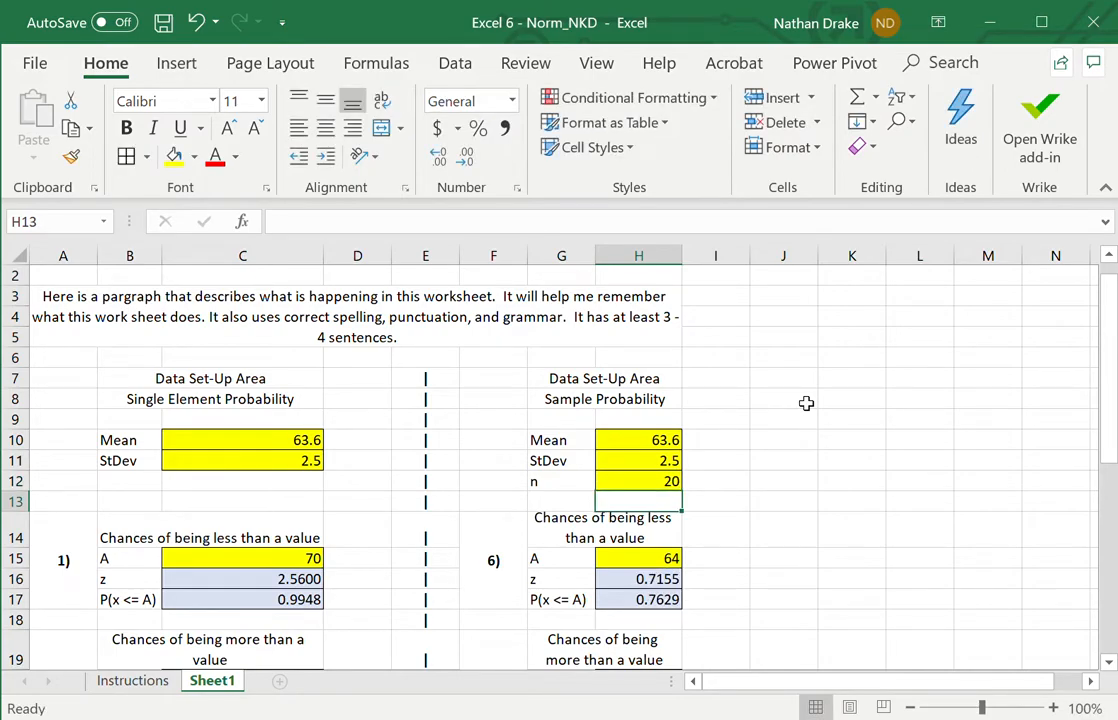
- Set the sample size n in H12 back to 10
{"action": "key", "text": "Up"}
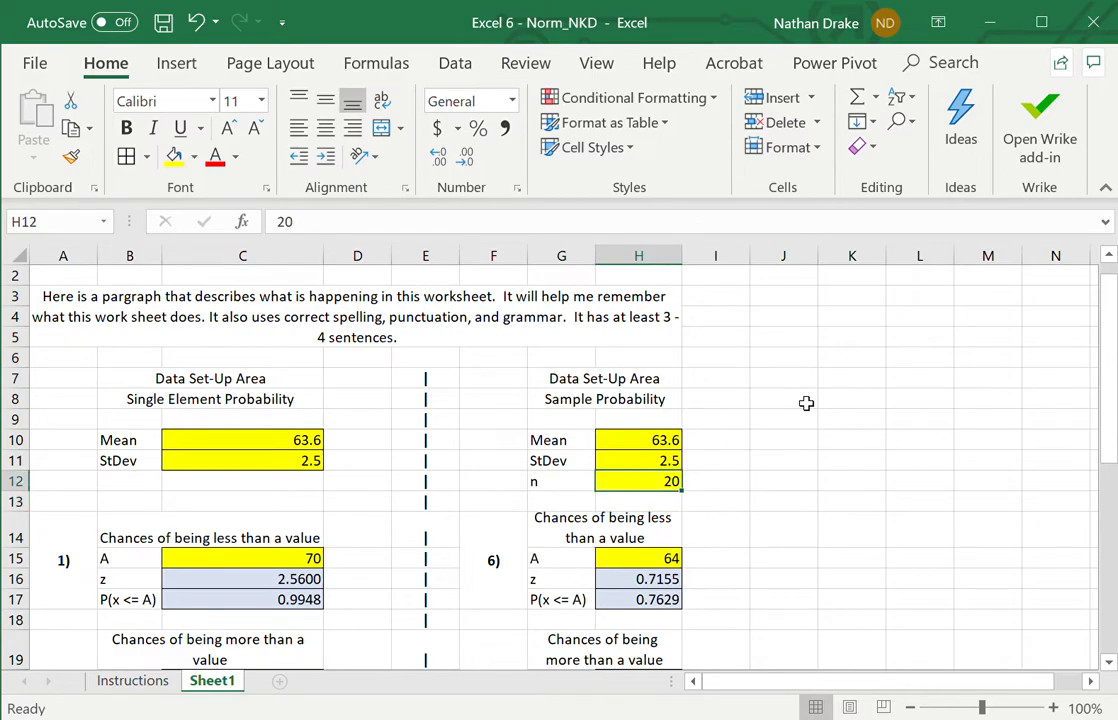
{"action": "type", "text": "10"}
{"action": "key", "text": "Return"}
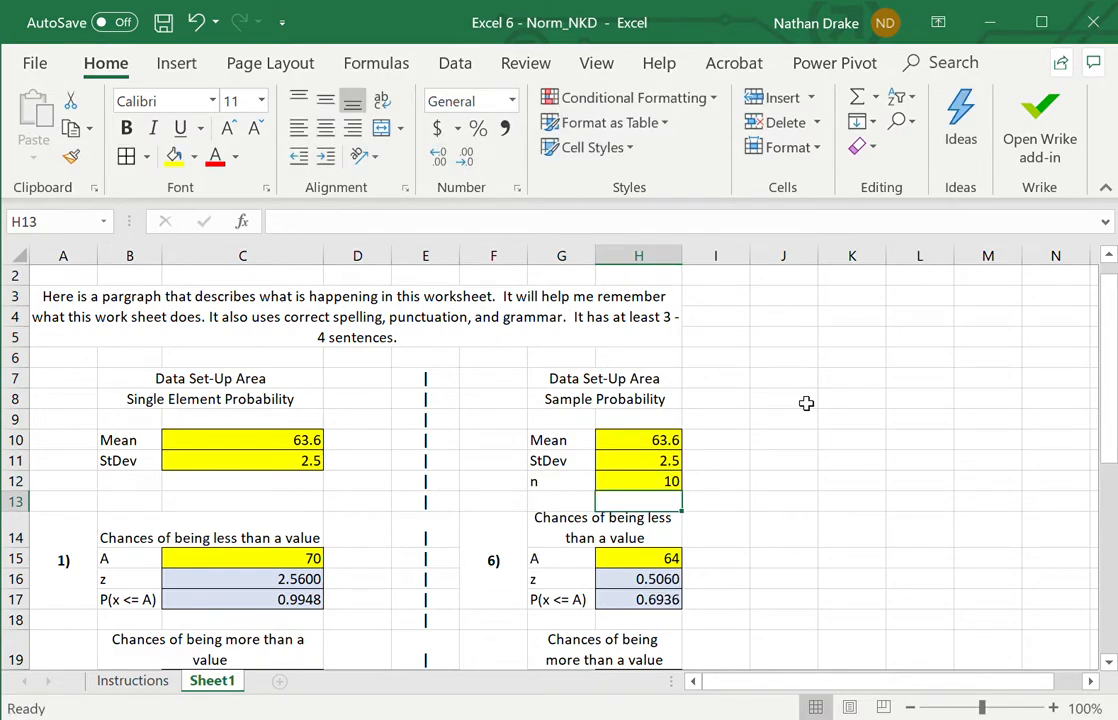
- Review the comparison value A in H15 alongside the sample size n in H12
{"action": "key", "text": "Down"}
{"action": "key", "text": "Down"}
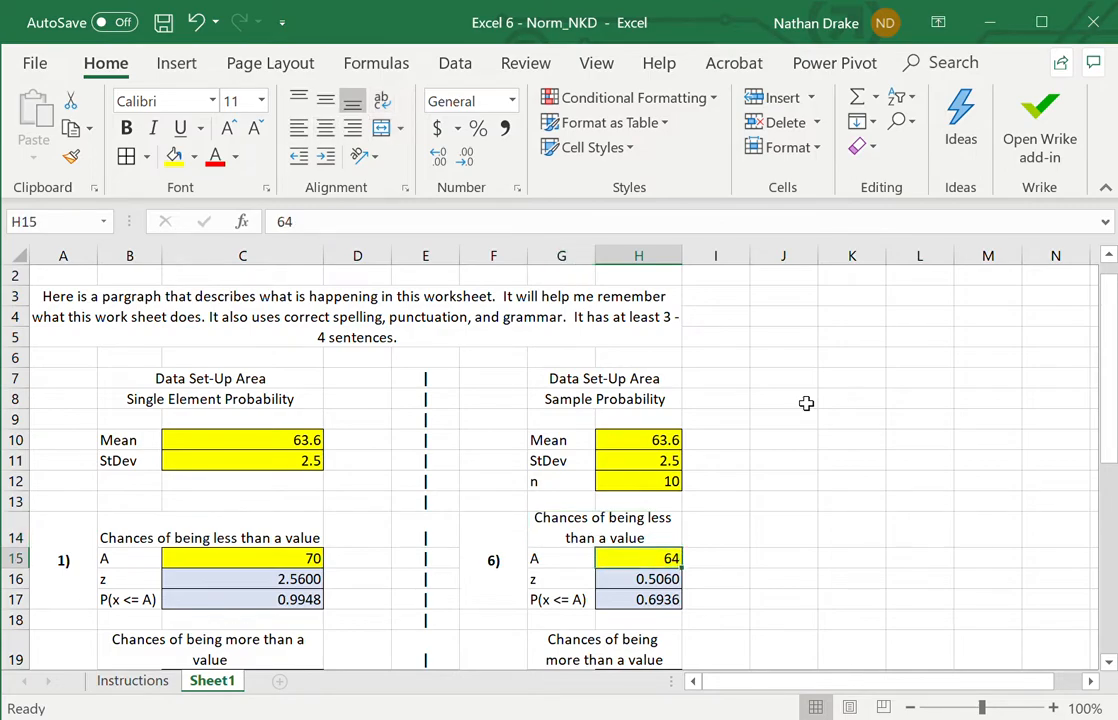
{"action": "key", "text": "Left"}
{"action": "key", "text": "Up"}
{"action": "key", "text": "Down"}
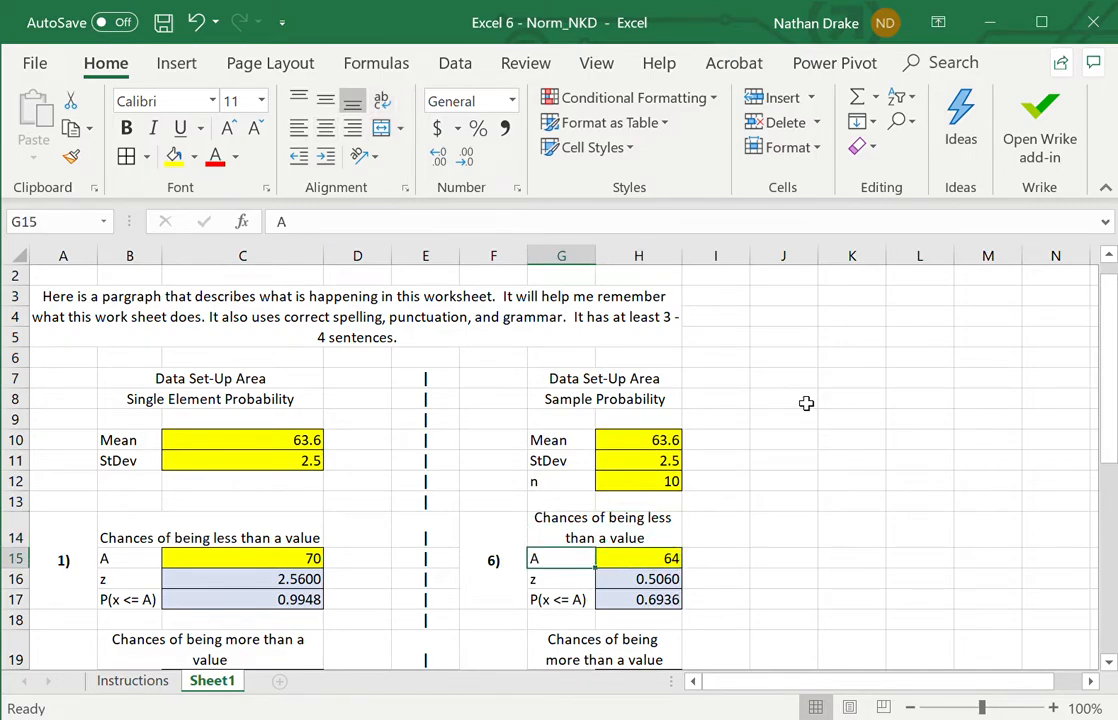
{"action": "key", "text": "Right"}
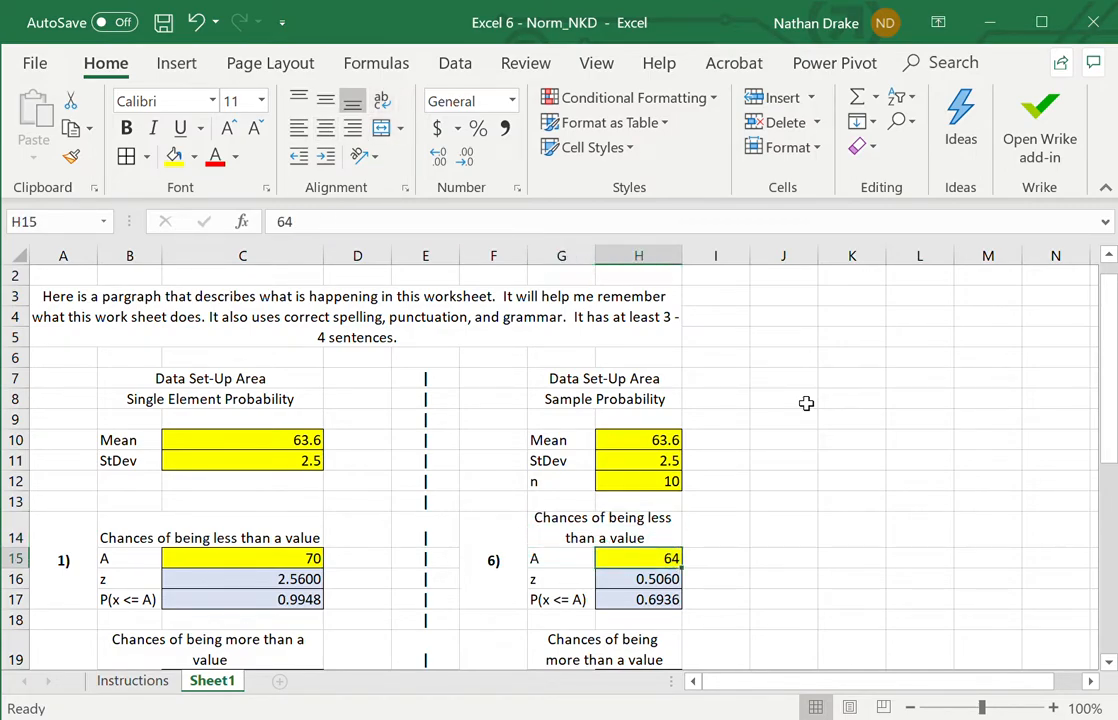
{"action": "key", "text": "Up"}
{"action": "key", "text": "Up"}
{"action": "key", "text": "Up"}
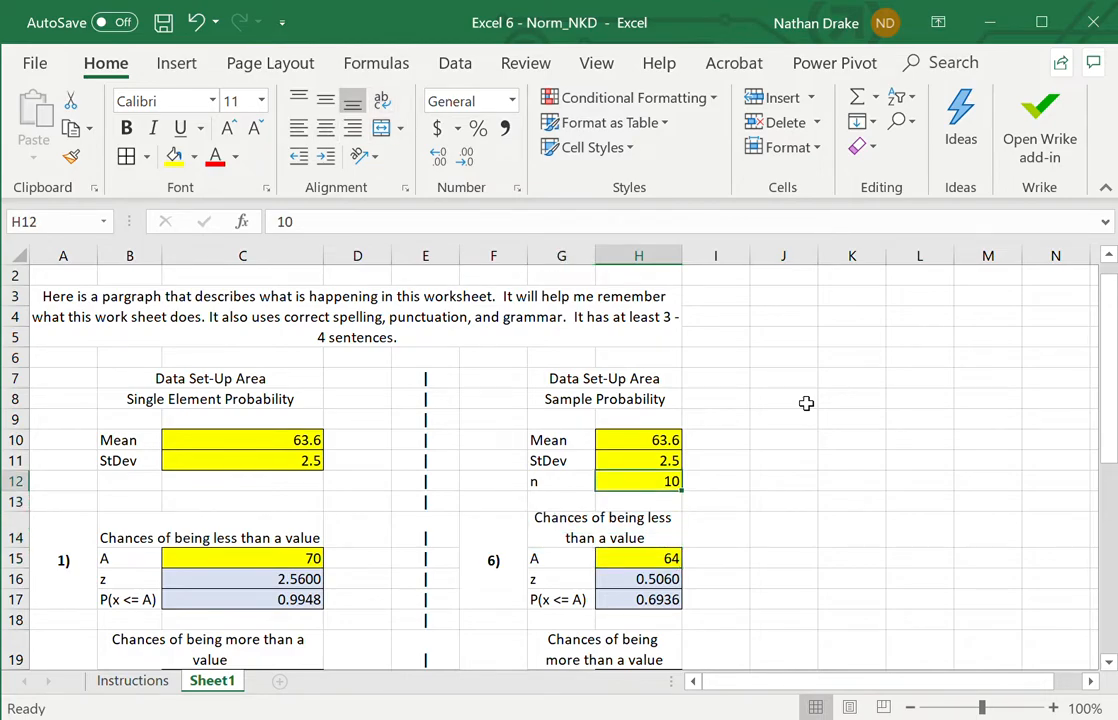
{"action": "key", "text": "Down"}
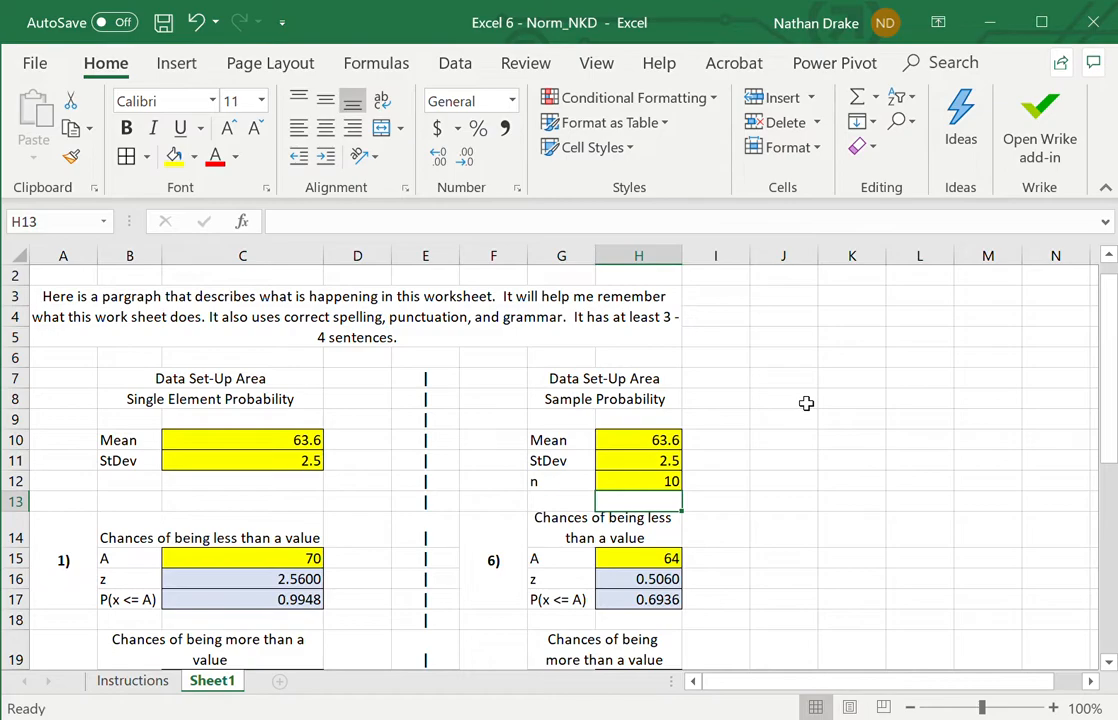
{"action": "key", "text": "Up"}
{"action": "key", "text": "Down"}
{"action": "key", "text": "Down"}
{"action": "key", "text": "Down"}
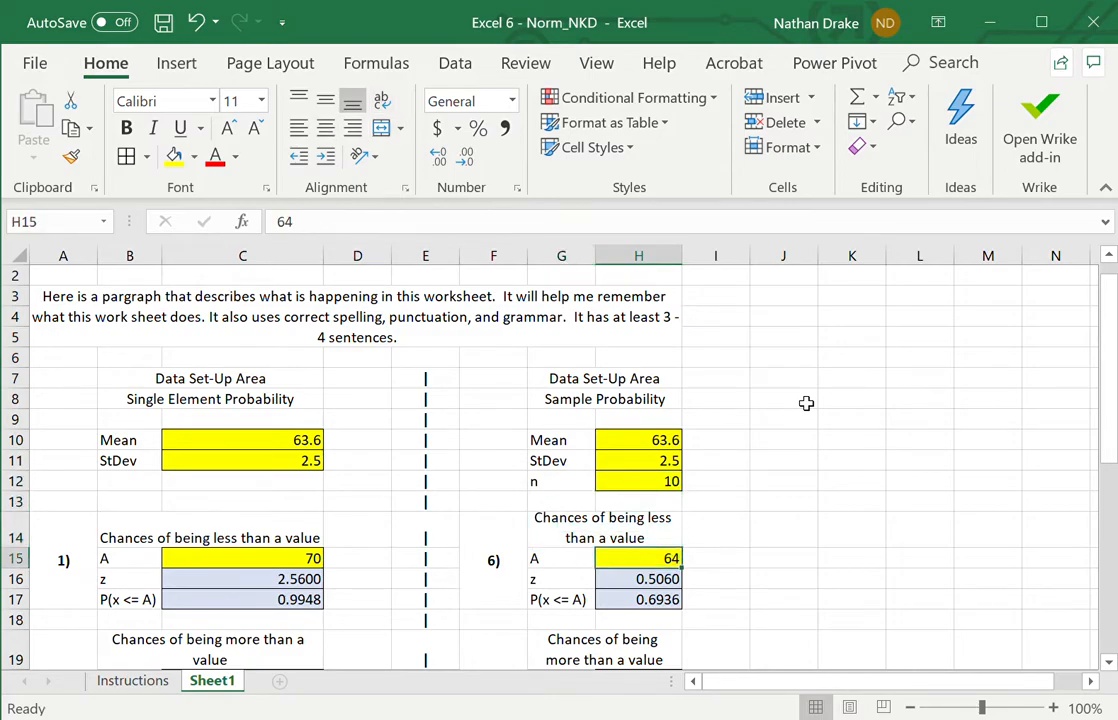
- Review the mean, standard deviation and n in H10:H12 that feed the less-than probability, ending on A in H15
{"action": "key", "text": "Up"}
{"action": "key", "text": "Up"}
{"action": "key", "text": "Up"}
{"action": "key", "text": "Down"}
{"action": "key", "text": "Down"}
{"action": "key", "text": "Down"}
{"action": "key", "text": "Up"}
{"action": "key", "text": "Right"}
{"action": "key", "text": "Up"}
{"action": "key", "text": "Up"}
{"action": "key", "text": "Up"}
{"action": "key", "text": "Up"}
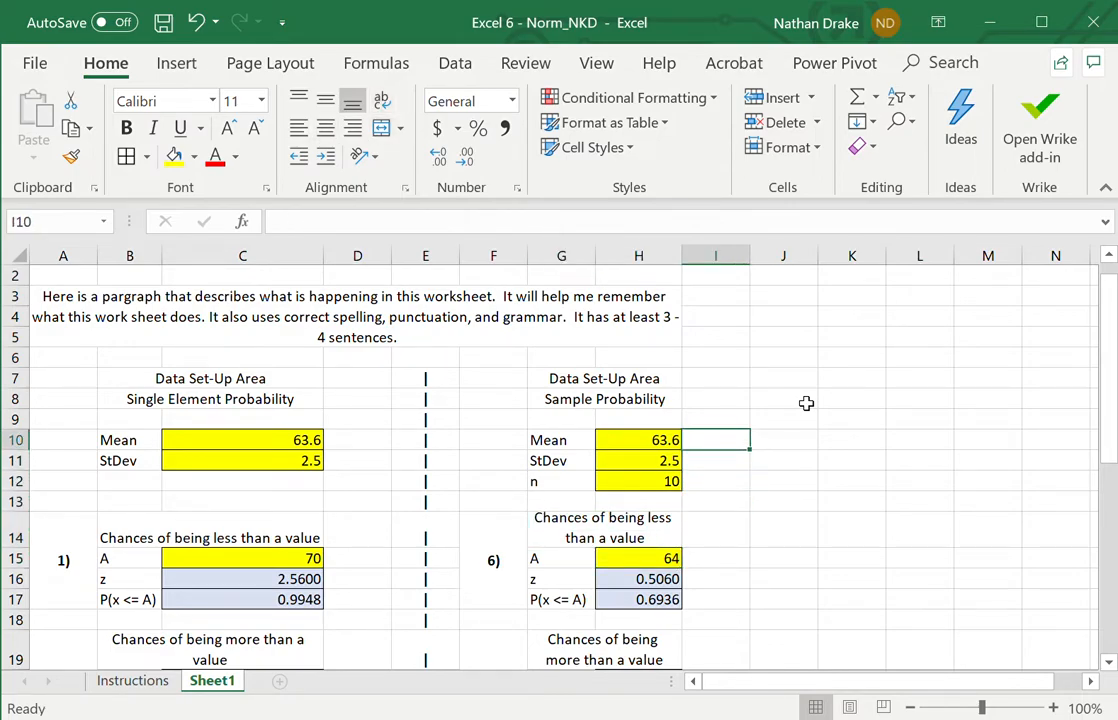
{"action": "key", "text": "Left"}
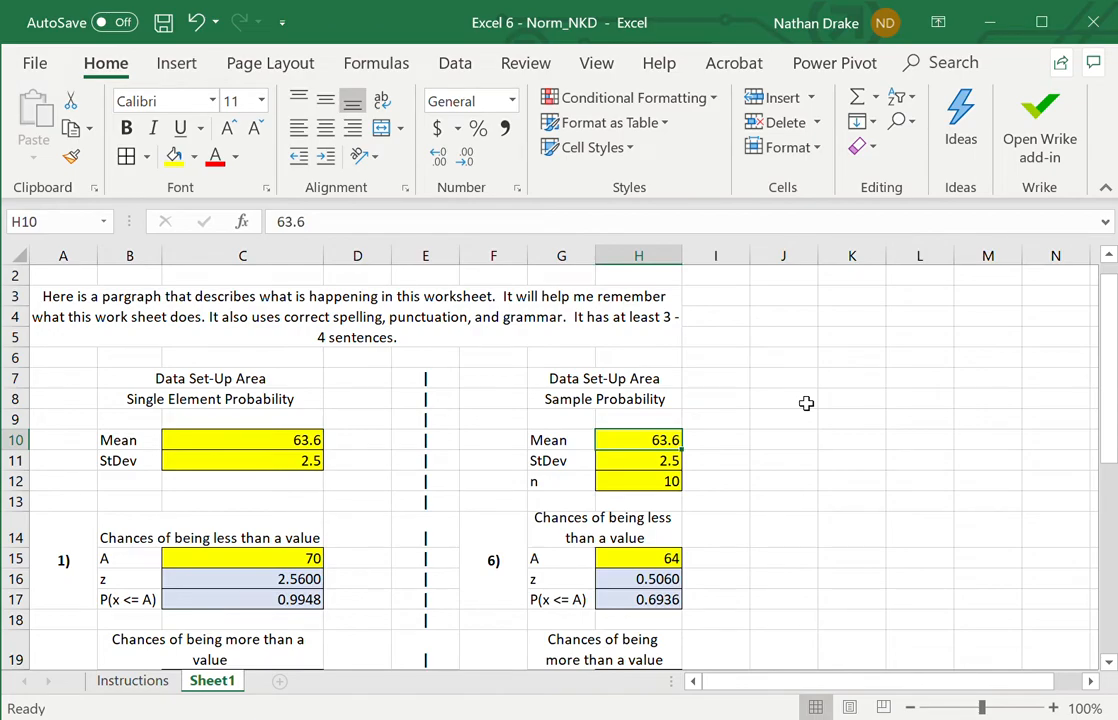
{"action": "key", "text": "Down"}
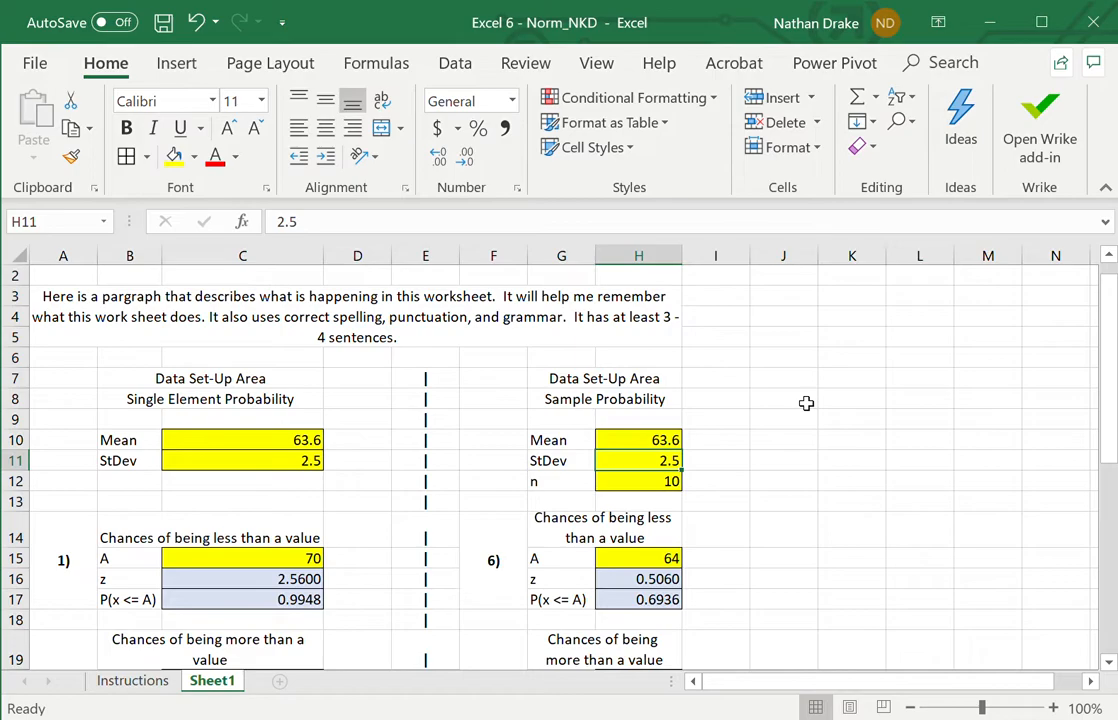
{"action": "key", "text": "Down"}
{"action": "key", "text": "Down"}
{"action": "key", "text": "Down"}
{"action": "key", "text": "Down"}
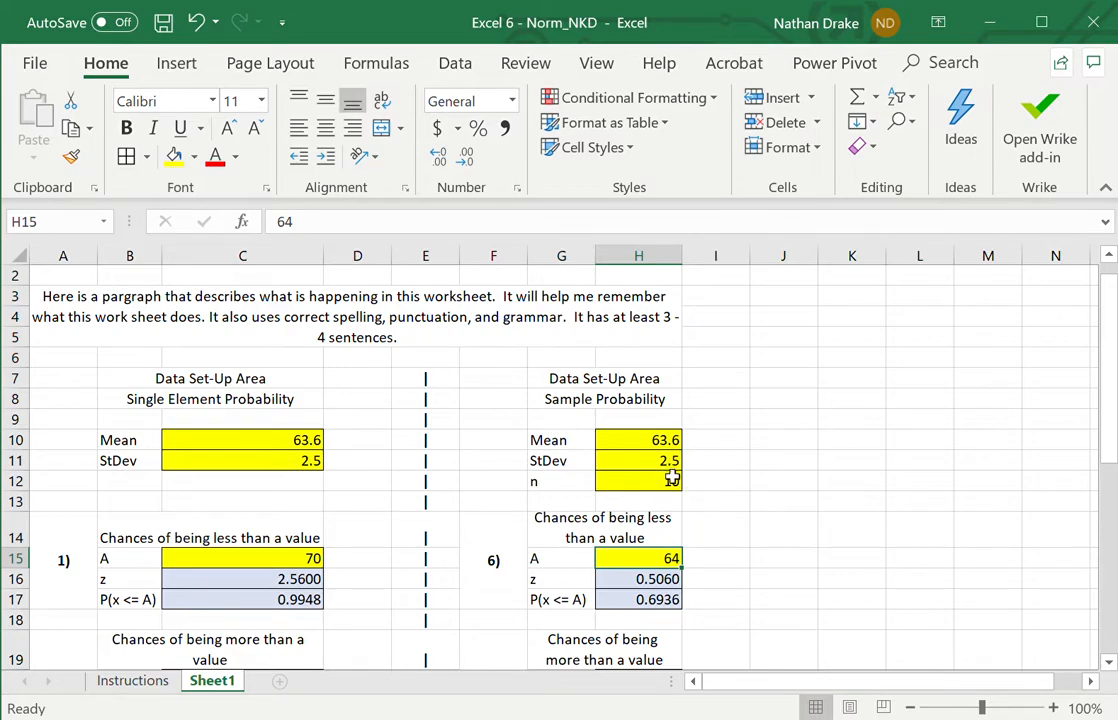
- Inspect the sample z-score formula in H16 and the cells it references, keeping it as =(H15-H10)/(H11/SQRT(H12))
{"action": "left_click", "coordinate": [670, 581]}
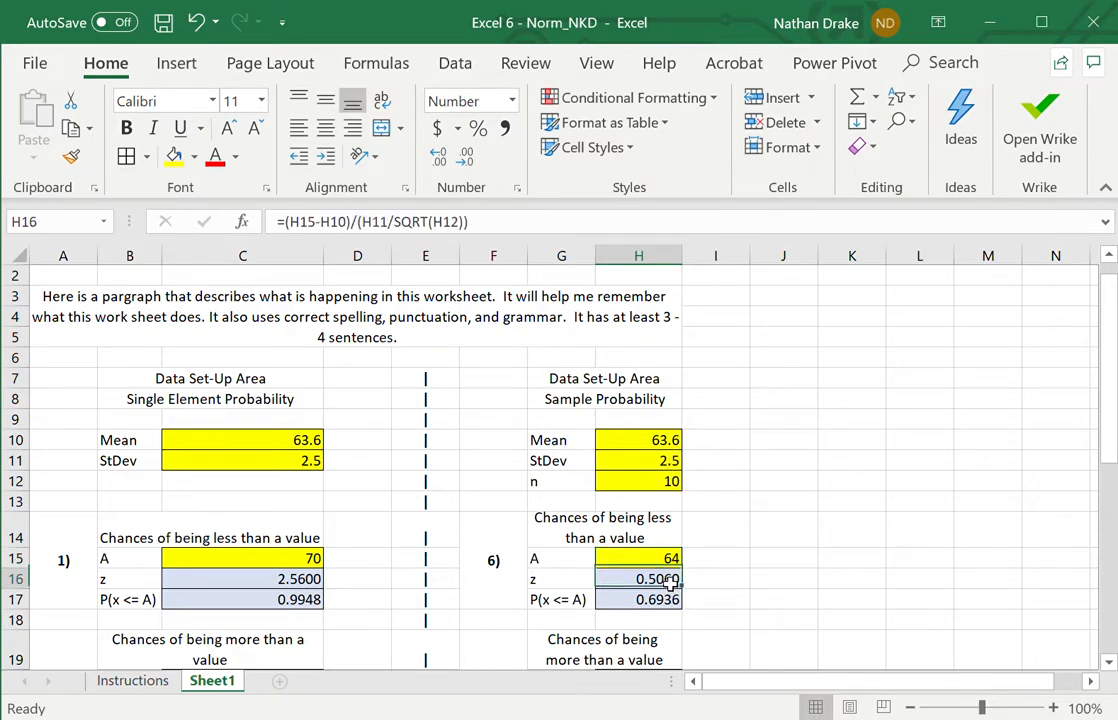
{"action": "left_click", "coordinate": [506, 234]}
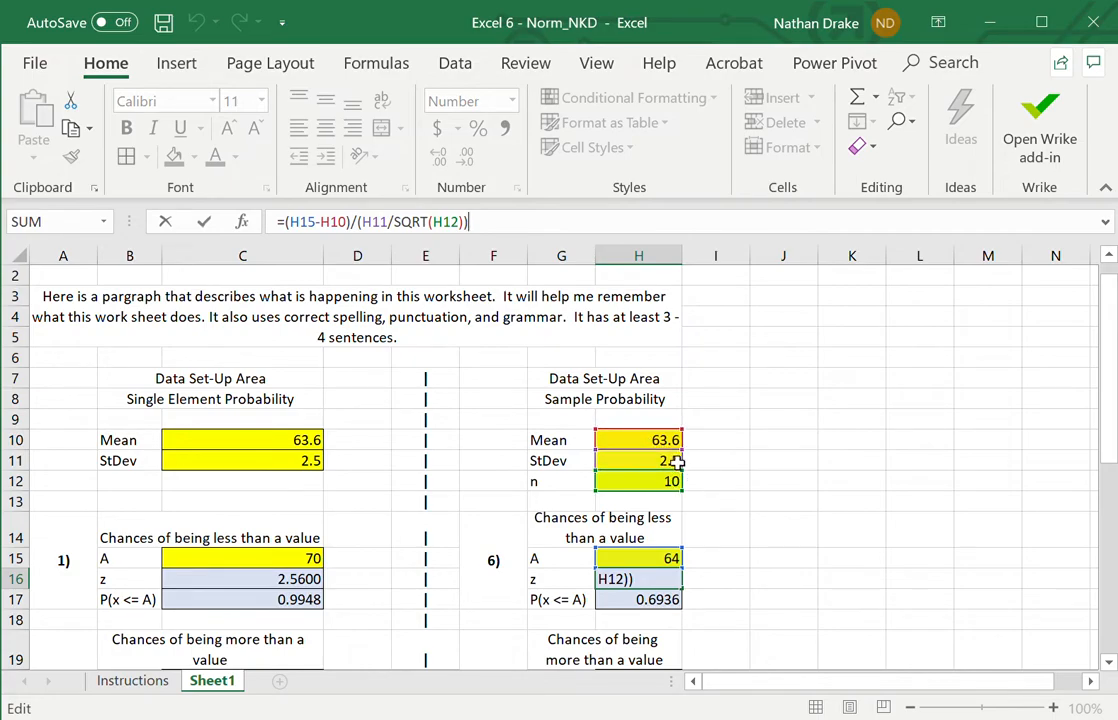
{"action": "left_click", "coordinate": [391, 222]}
{"action": "type", "text": "/"}
{"action": "key", "text": "Return"}
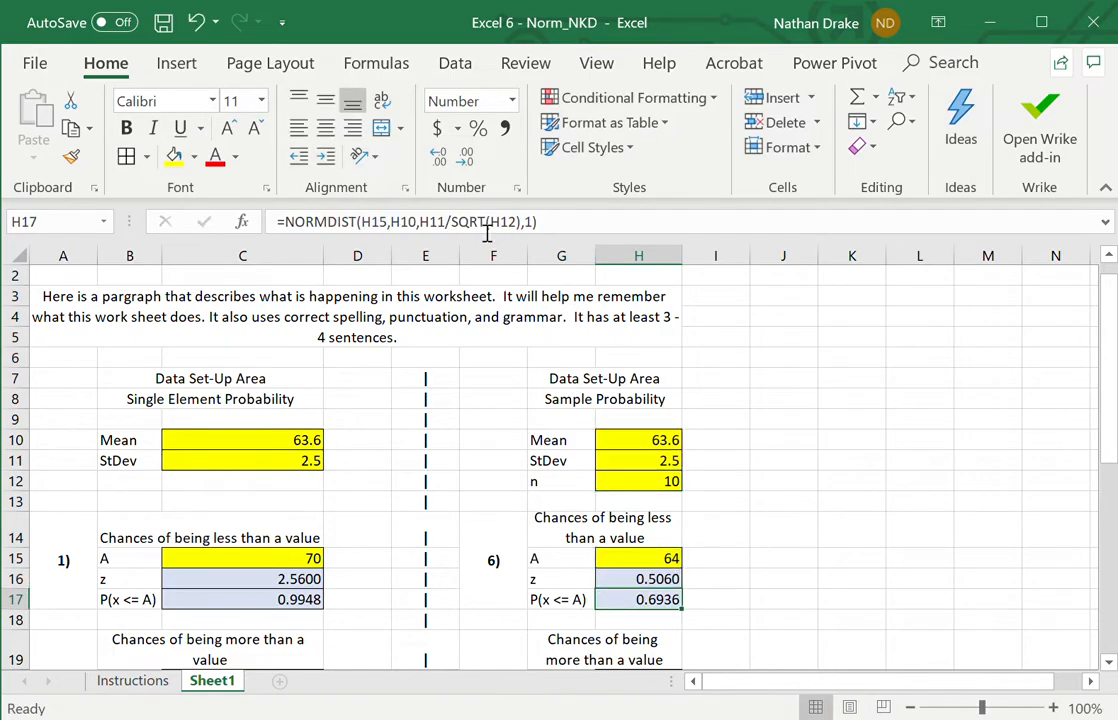
{"action": "key", "text": "Up"}
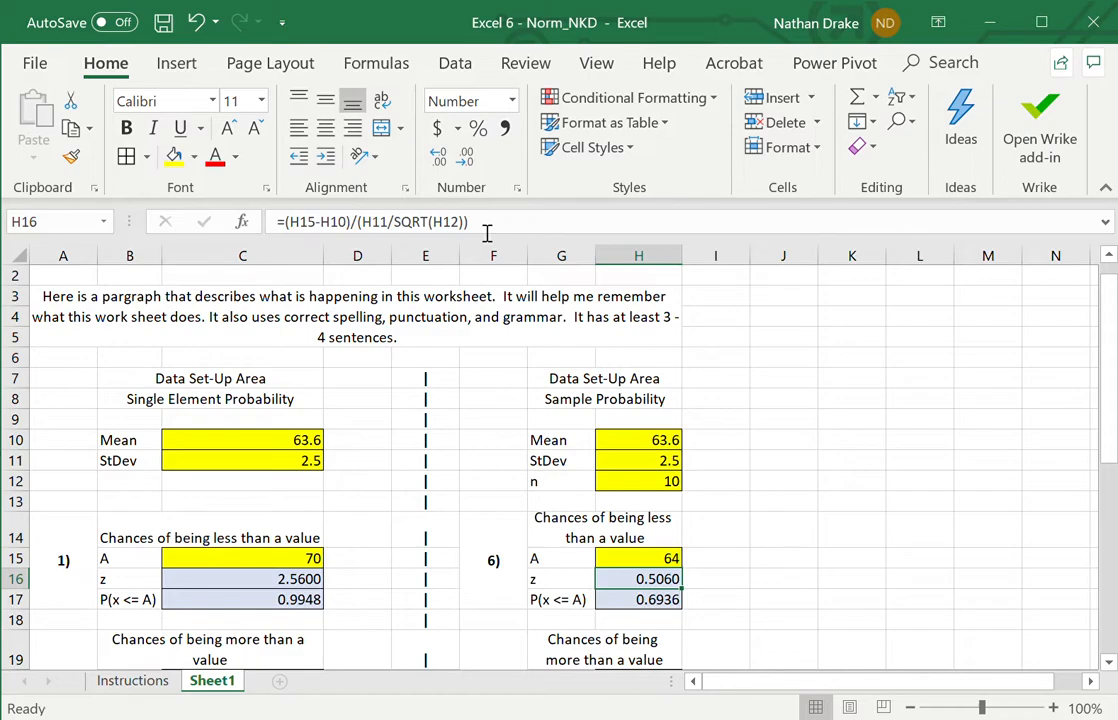
- Inspect the NORMDIST formula for P(x <= A) in H17 and the cells it references
{"action": "key", "text": "Down"}
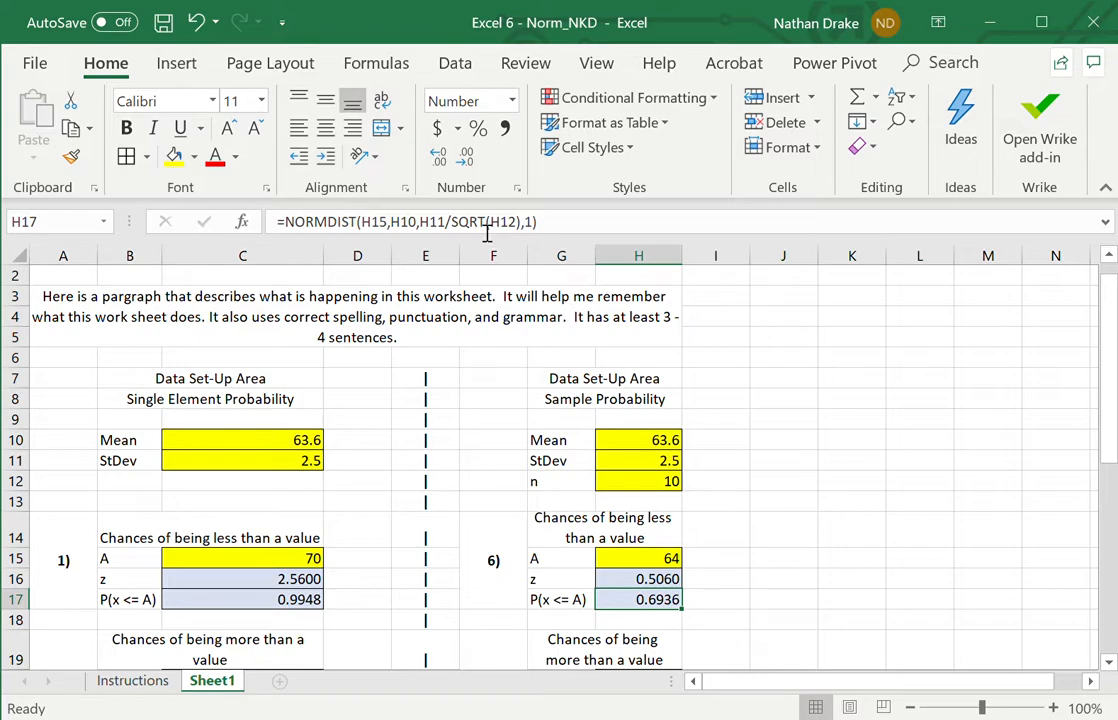
{"action": "left_click", "coordinate": [594, 230]}
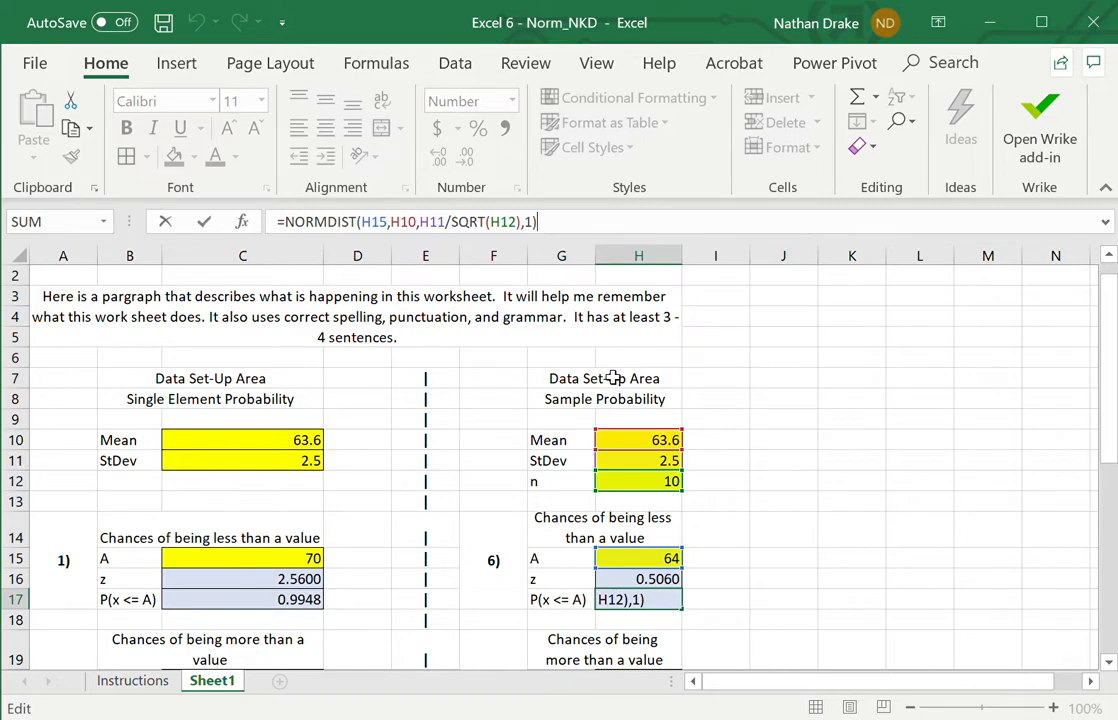
{"action": "key", "text": "Return"}
{"action": "key", "text": "Up"}
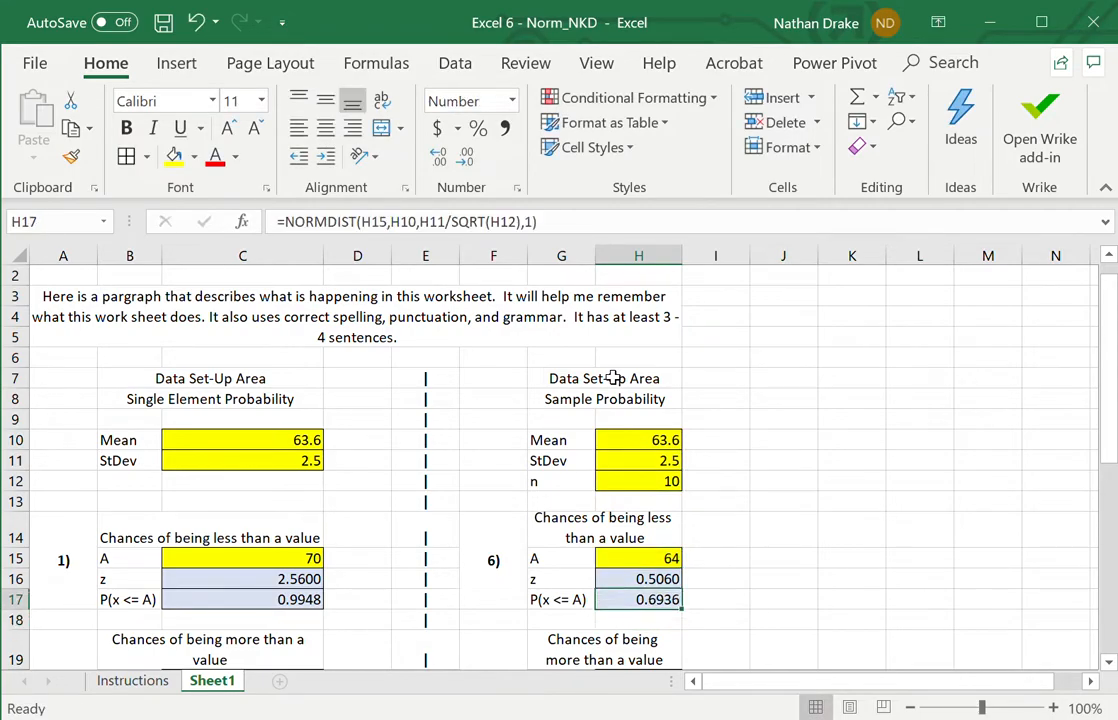
- Set the sample comparison value A in H15 to 67
{"action": "key", "text": "Up"}
{"action": "key", "text": "Up"}
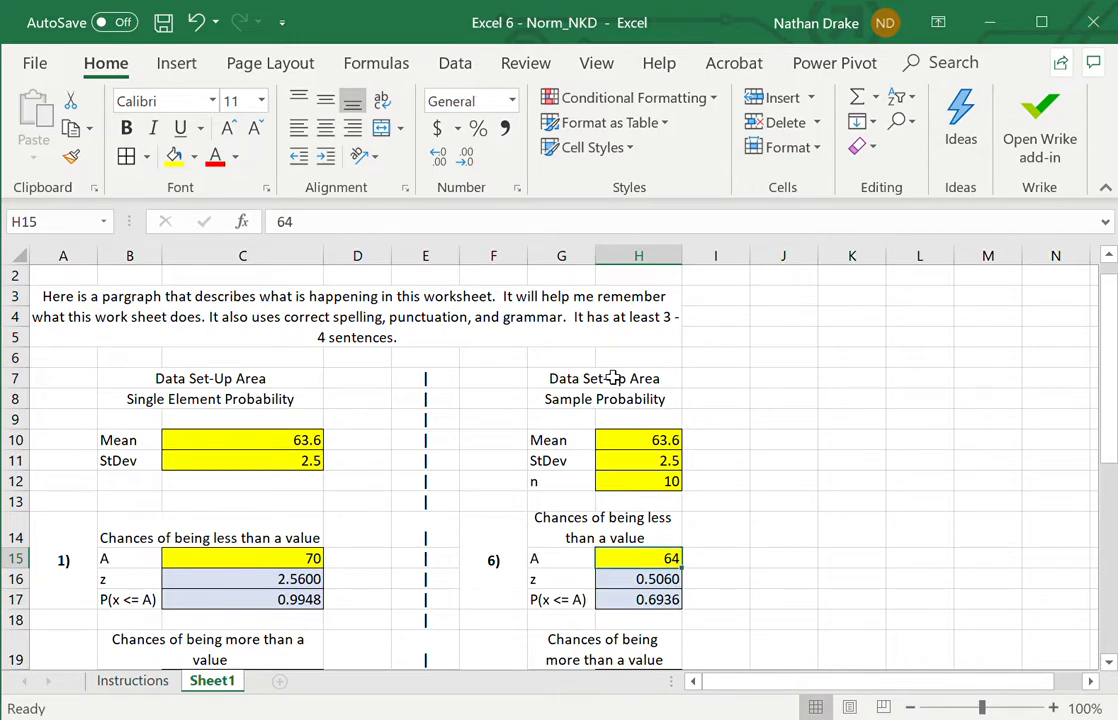
{"action": "type", "text": "67"}
{"action": "key", "text": "Return"}
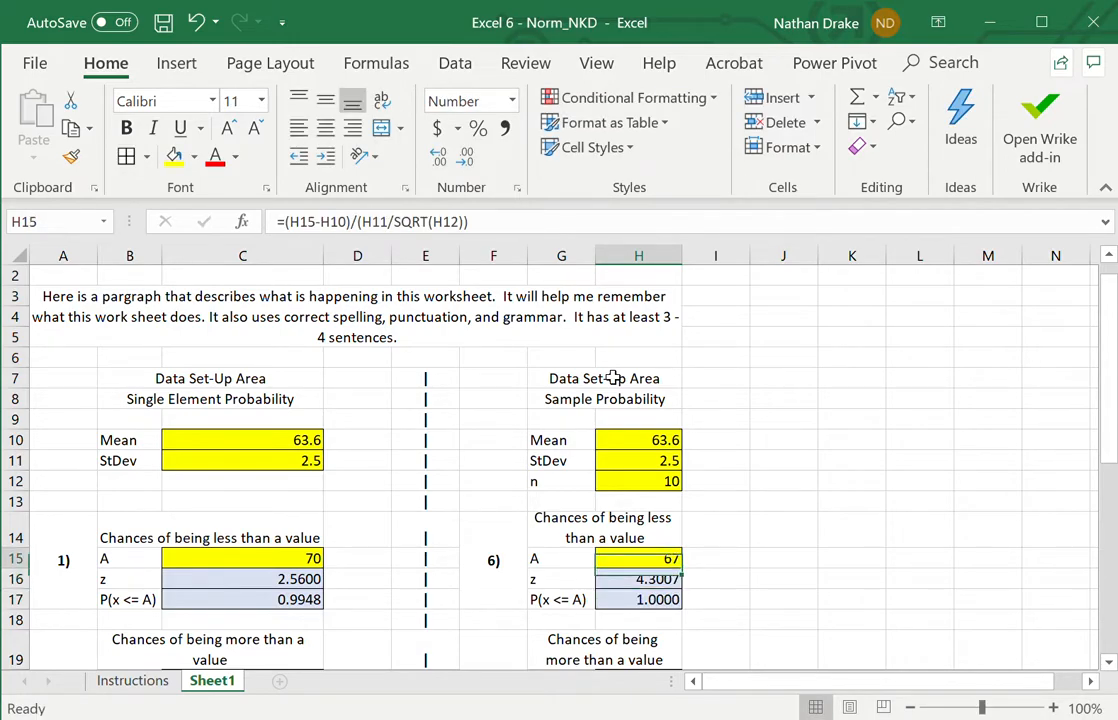
- Set the sample comparison value A in H15 to 65
{"action": "key", "text": "Up"}
{"action": "type", "text": "65"}
{"action": "key", "text": "Return"}
- Examine the sample block for being more than a value in H20:H22, including its 1-NORMDIST formula
{"action": "key", "text": "Down"}
{"action": "key", "text": "Down"}
{"action": "key", "text": "Down"}
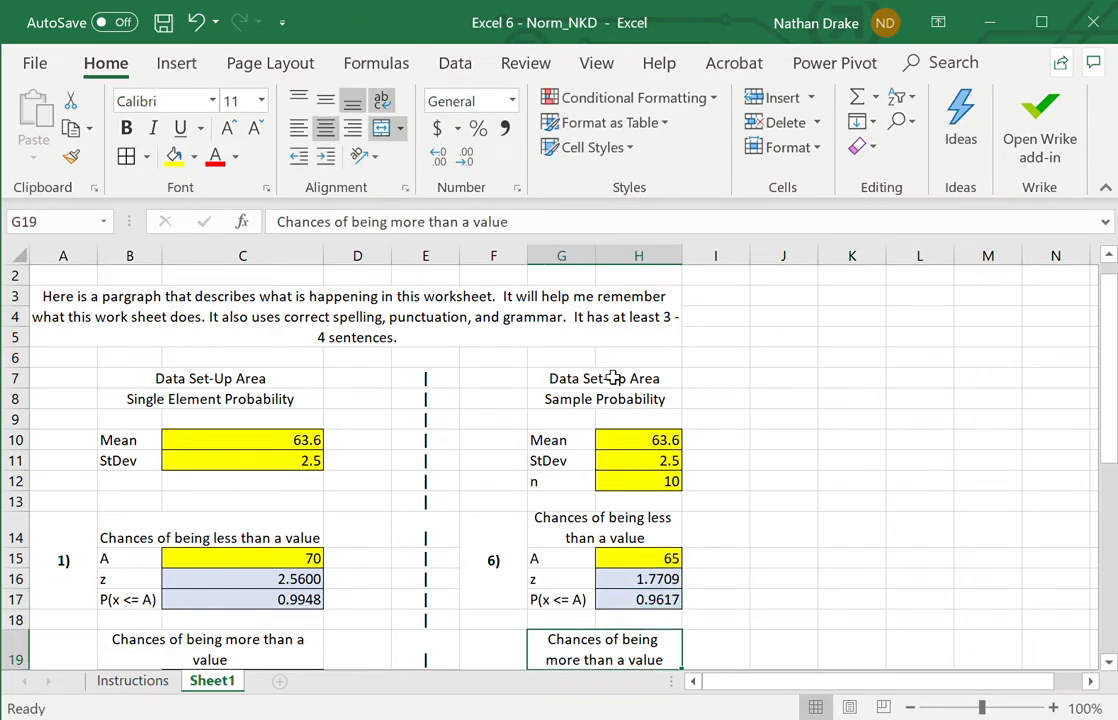
{"action": "key", "text": "Down"}
{"action": "key", "text": "Down"}
{"action": "key", "text": "Down"}
{"action": "key", "text": "Down"}
{"action": "key", "text": "Down"}
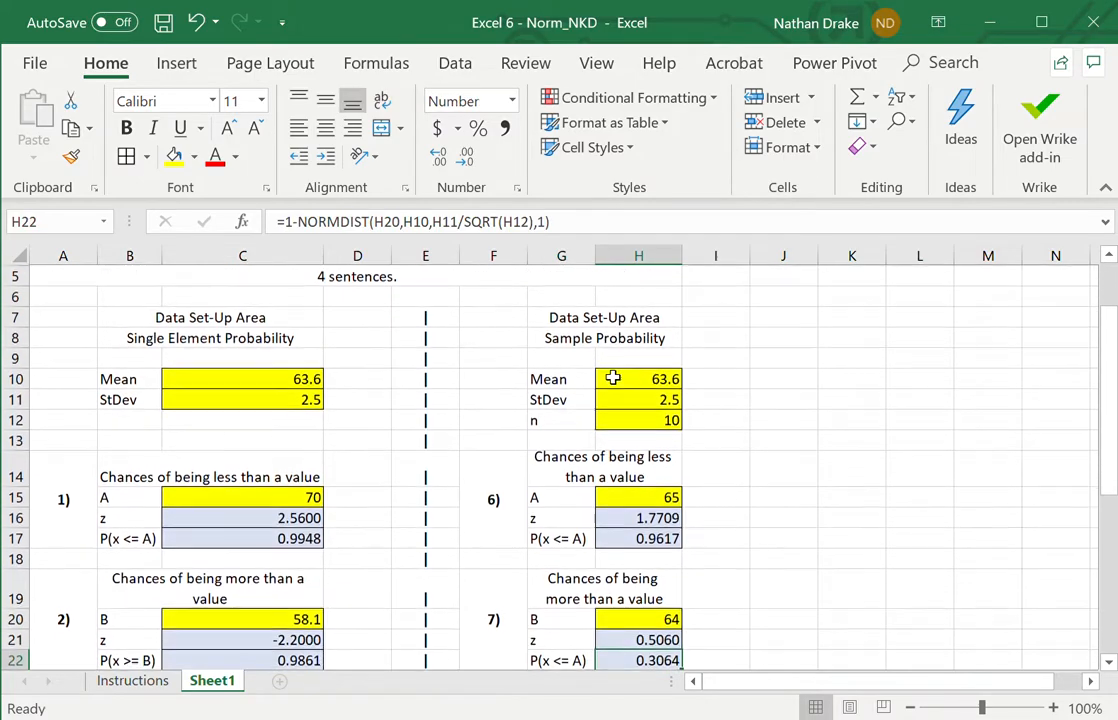
{"action": "key", "text": "Up"}
{"action": "key", "text": "Up"}
{"action": "key", "text": "Up"}
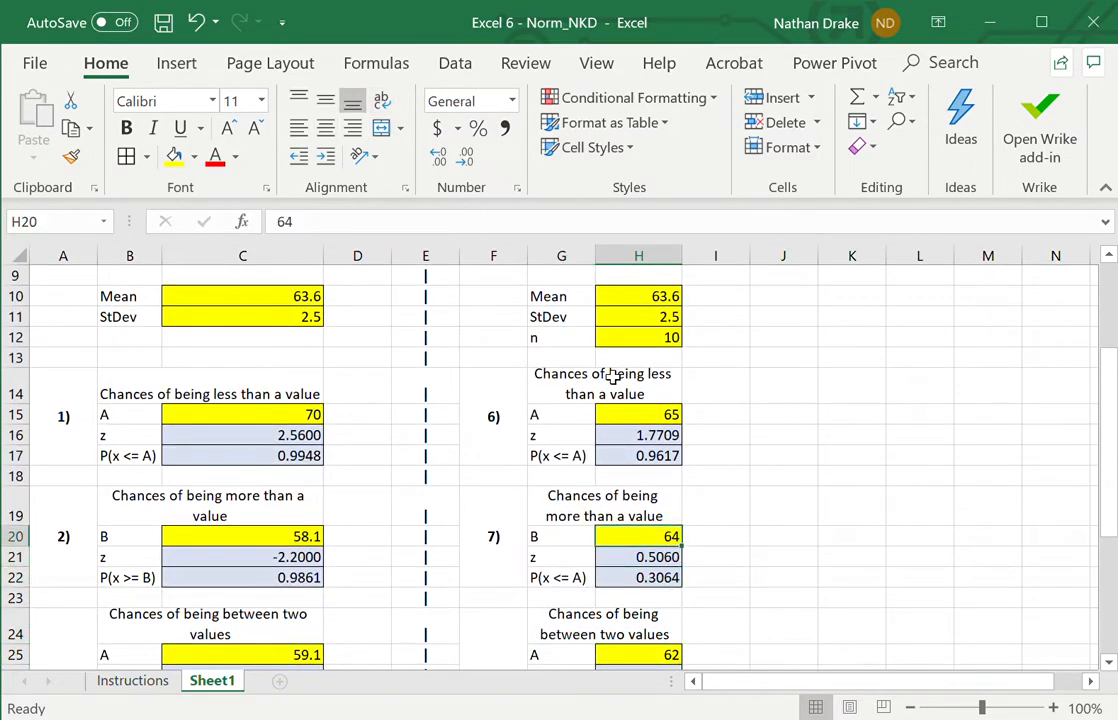
- Inspect the sample z formula in H21 and the cells it references
{"action": "key", "text": "Left"}
{"action": "key", "text": "Right"}
{"action": "key", "text": "Down"}
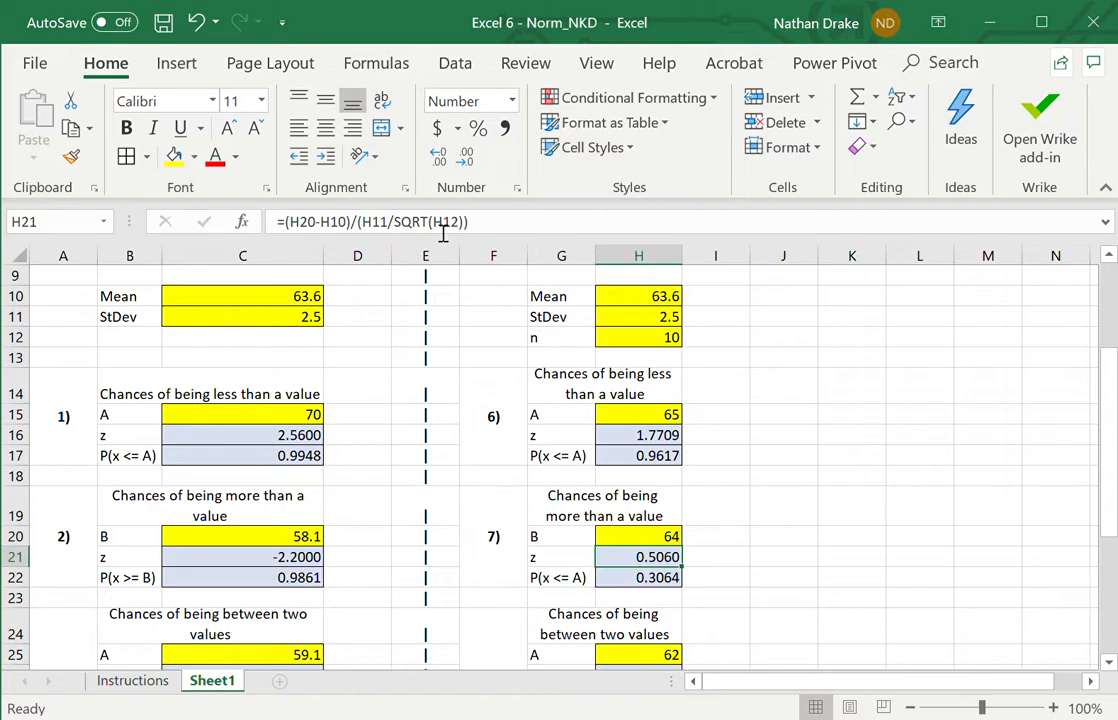
{"action": "left_click", "coordinate": [501, 229]}
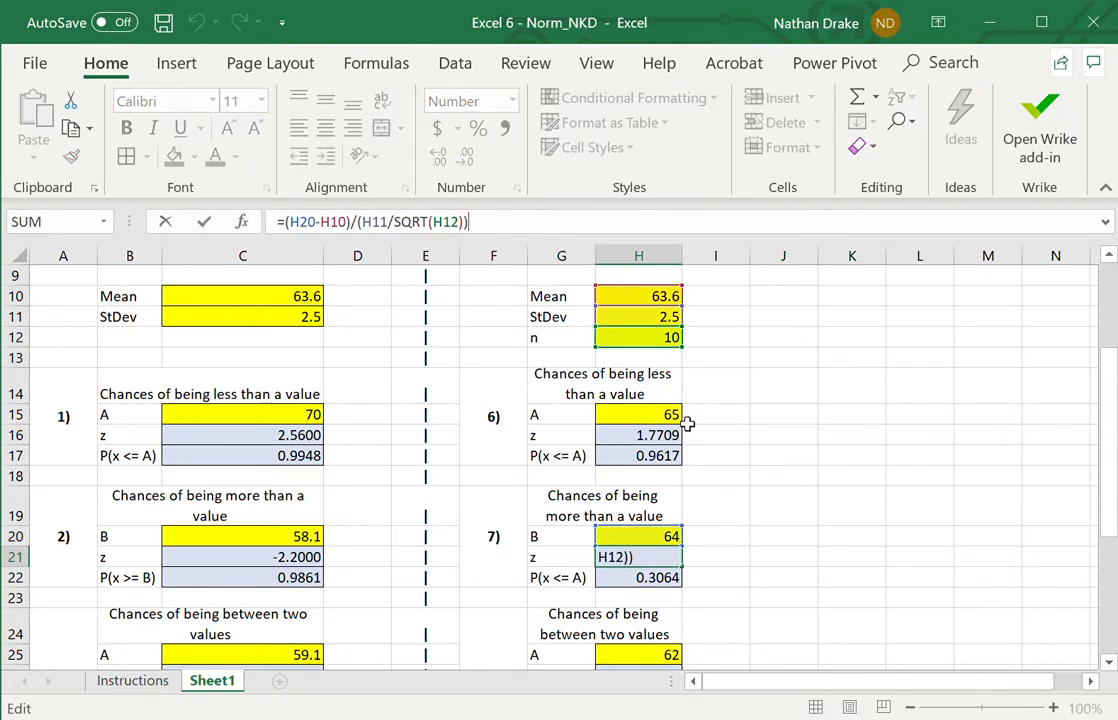
{"action": "key", "text": "Return"}
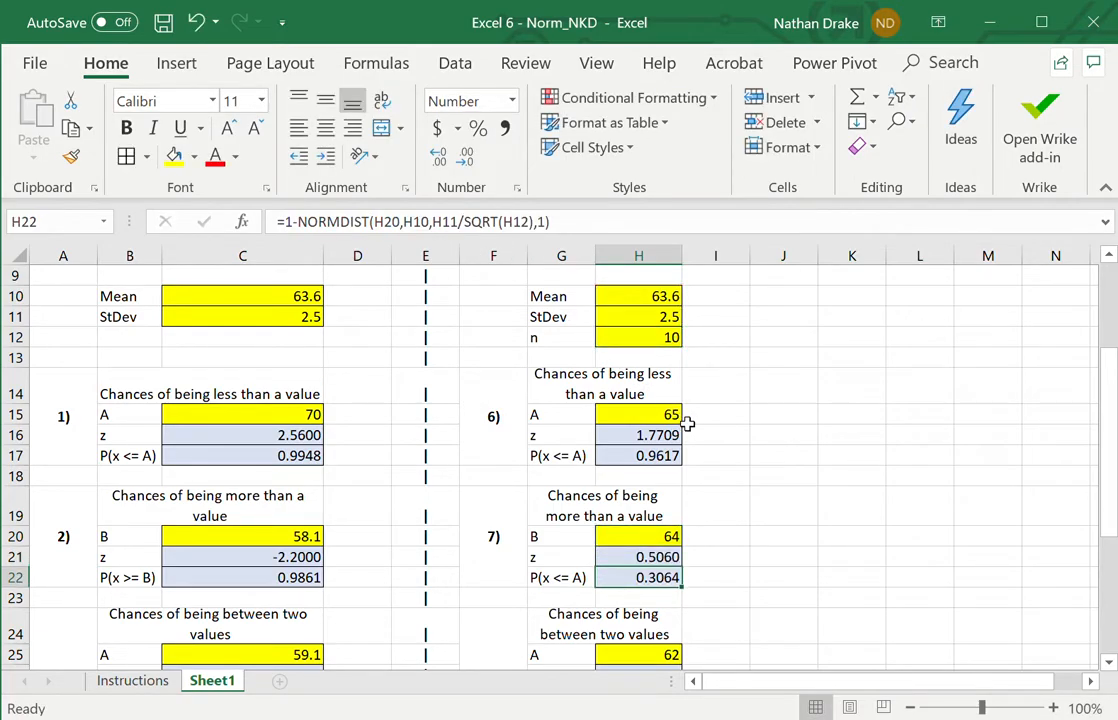
- Inspect the 1-NORMDIST formula in H22 and the cells it references
{"action": "left_click", "coordinate": [294, 224]}
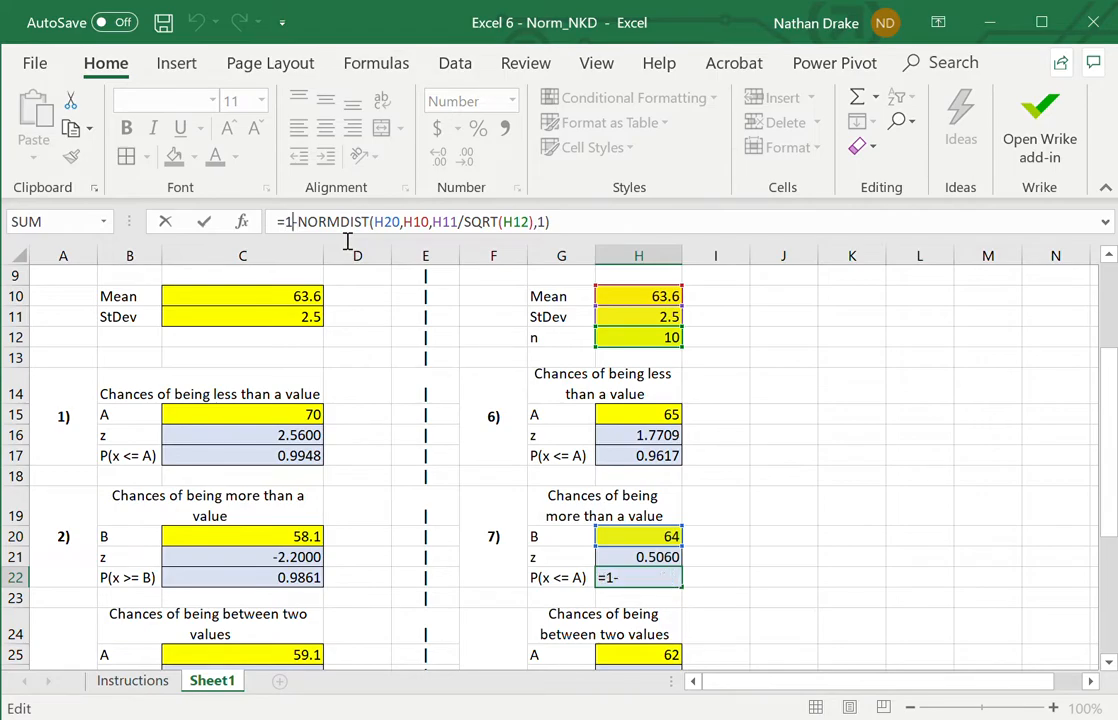
{"action": "key", "text": "Right"}
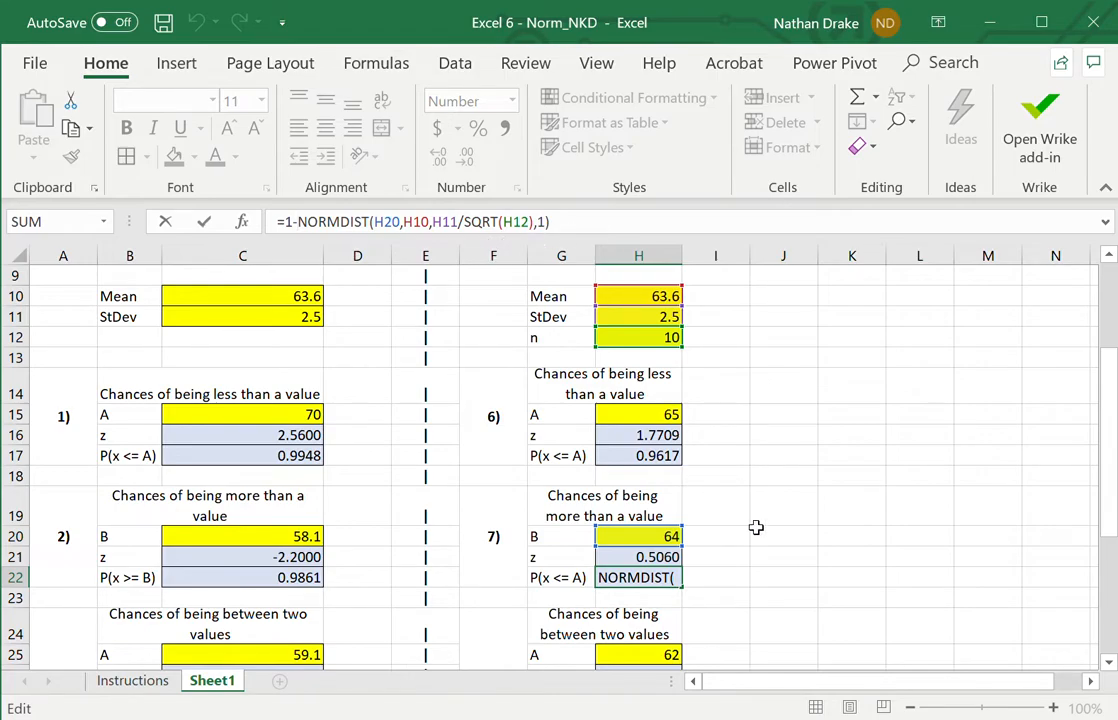
{"action": "key", "text": "Return"}
- Examine the sample block for being between two values in H25:H29, including the z formulas in H26 and H28 and the NORMDIST difference in H29
{"action": "key", "text": "Down"}
{"action": "key", "text": "Right"}
{"action": "key", "text": "Down"}
{"action": "key", "text": "Down"}
{"action": "key", "text": "Down"}
{"action": "key", "text": "Down"}
{"action": "key", "text": "Down"}
{"action": "key", "text": "Down"}
{"action": "key", "text": "Down"}
{"action": "key", "text": "Up"}
{"action": "key", "text": "Up"}
{"action": "key", "text": "Up"}
{"action": "key", "text": "Up"}
{"action": "key", "text": "Up"}
{"action": "key", "text": "Left"}
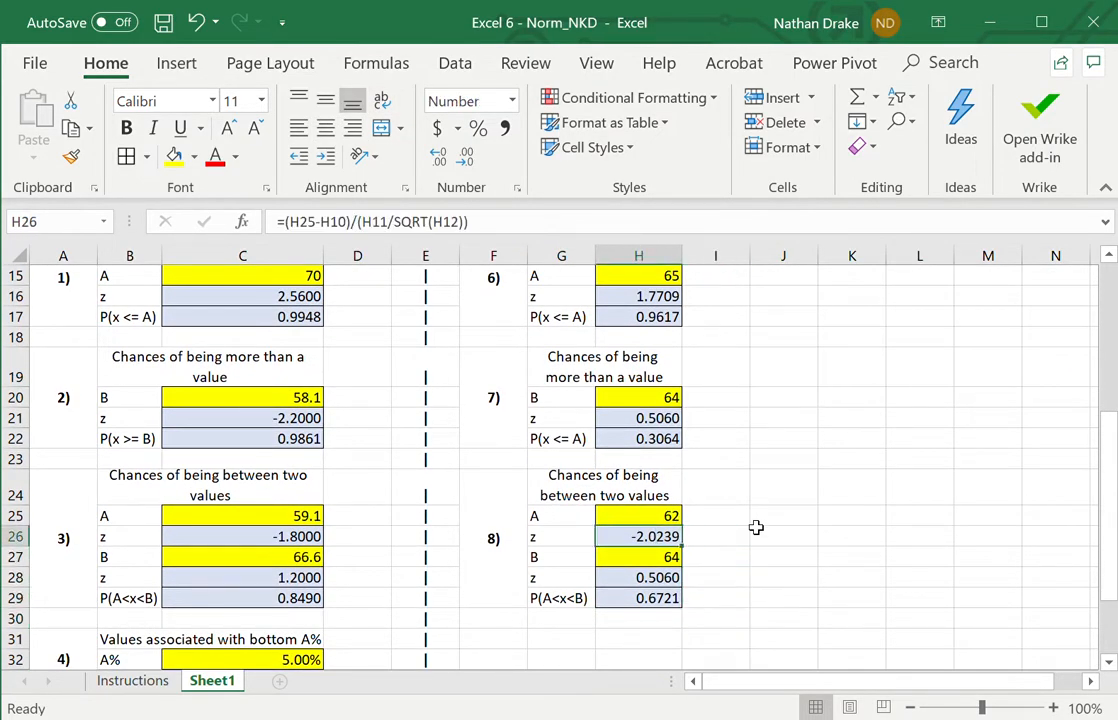
{"action": "key", "text": "Down"}
{"action": "key", "text": "Down"}
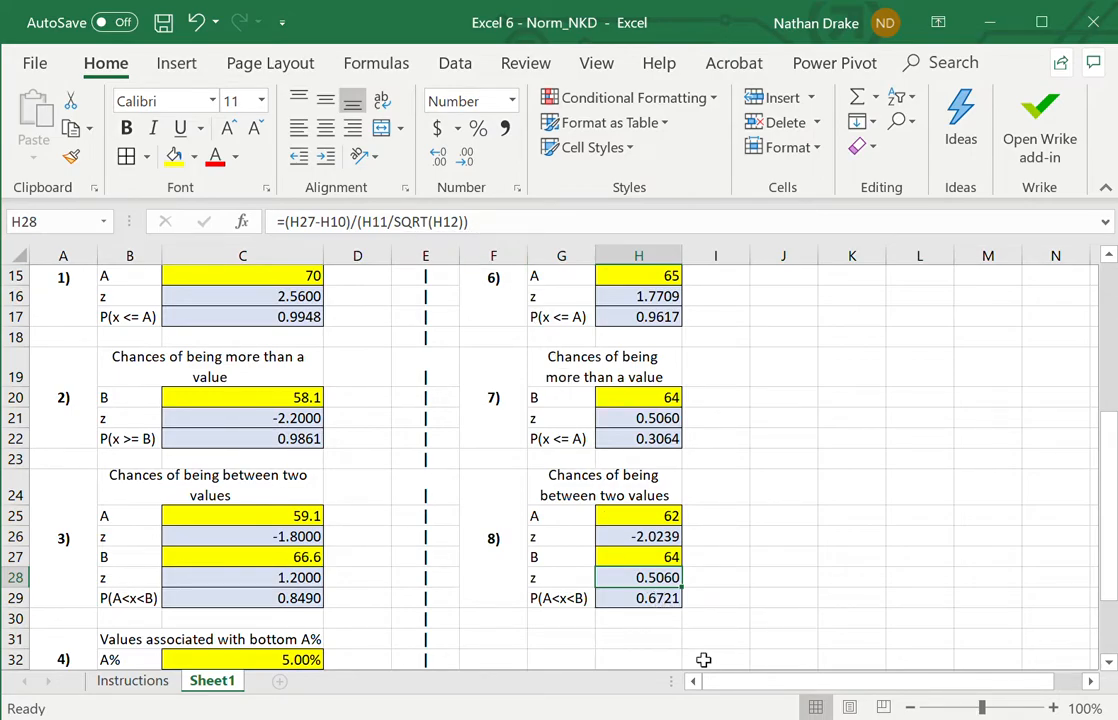
{"action": "key", "text": "Down"}
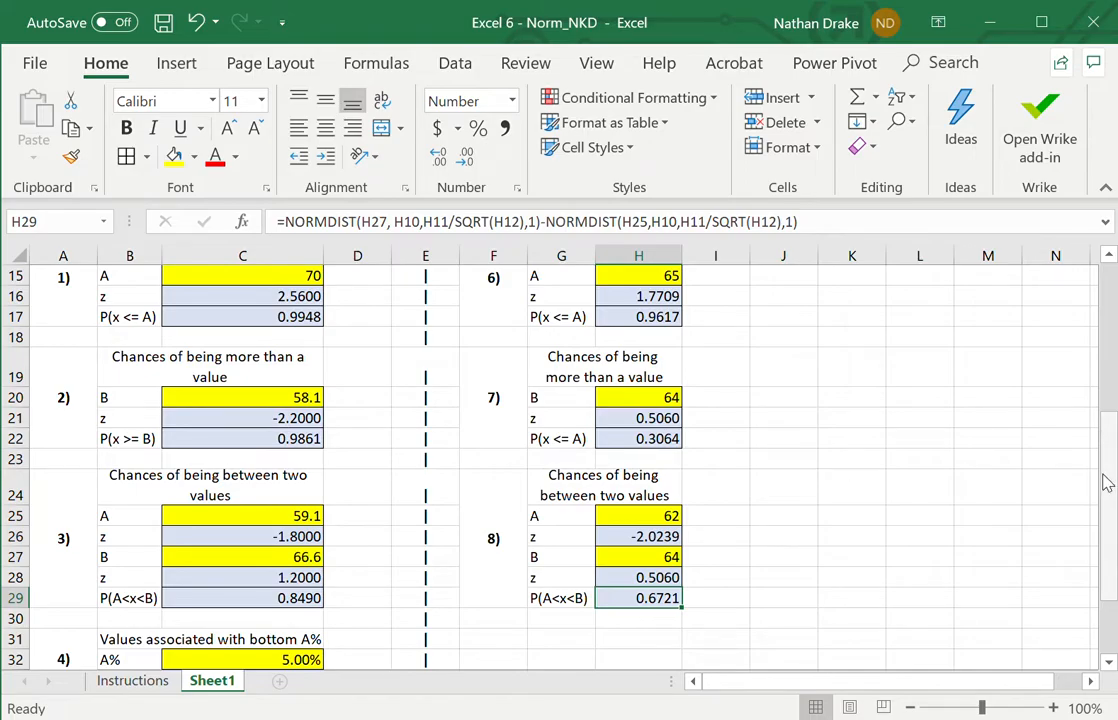
{"action": "scroll", "coordinate": [1106, 492], "scroll_direction": "down", "scroll_amount": 1}
{"action": "left_click_drag", "start_coordinate": [1106, 492], "coordinate": [1100, 320]}
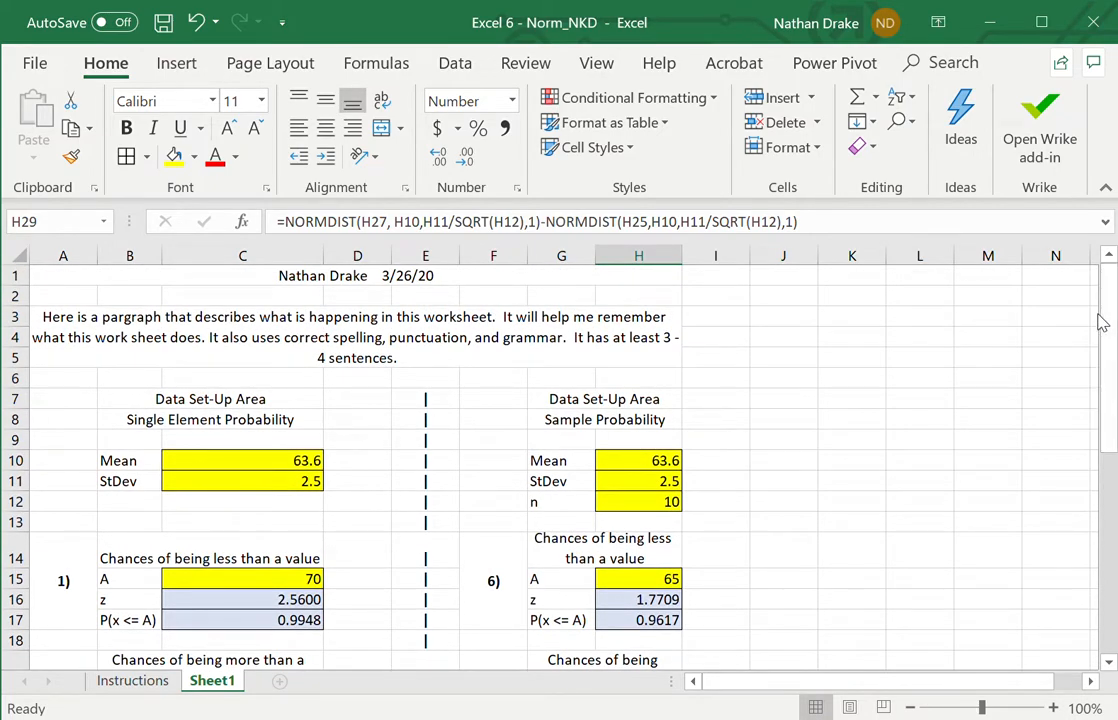